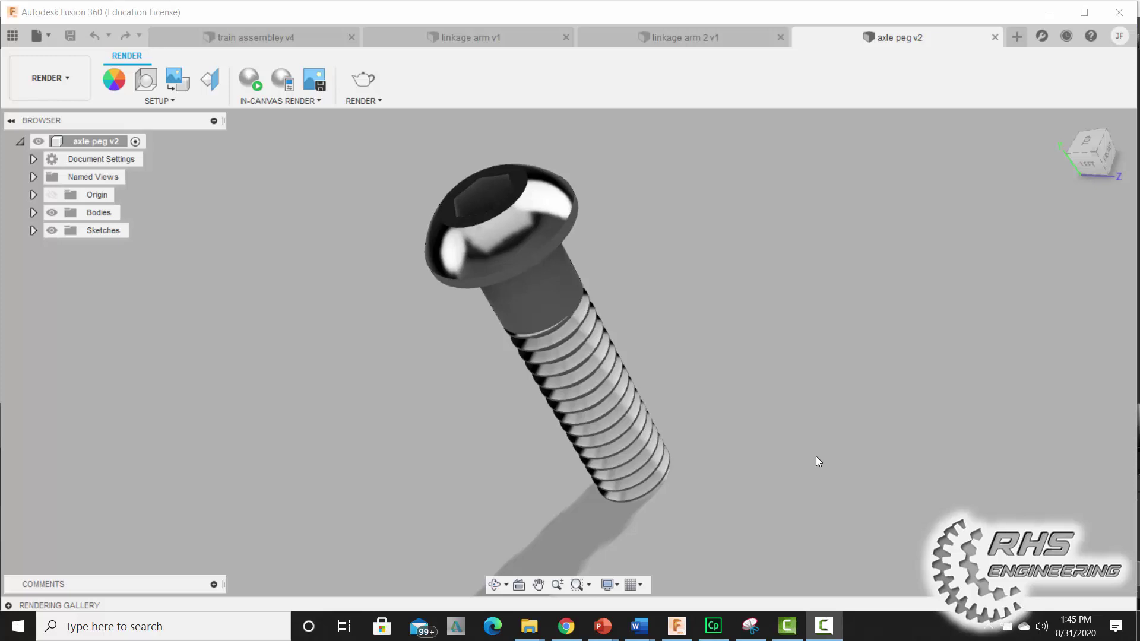
Create a new design and start a sketch on the front (XY) origin plane.
click(46, 34)
click(65, 57)
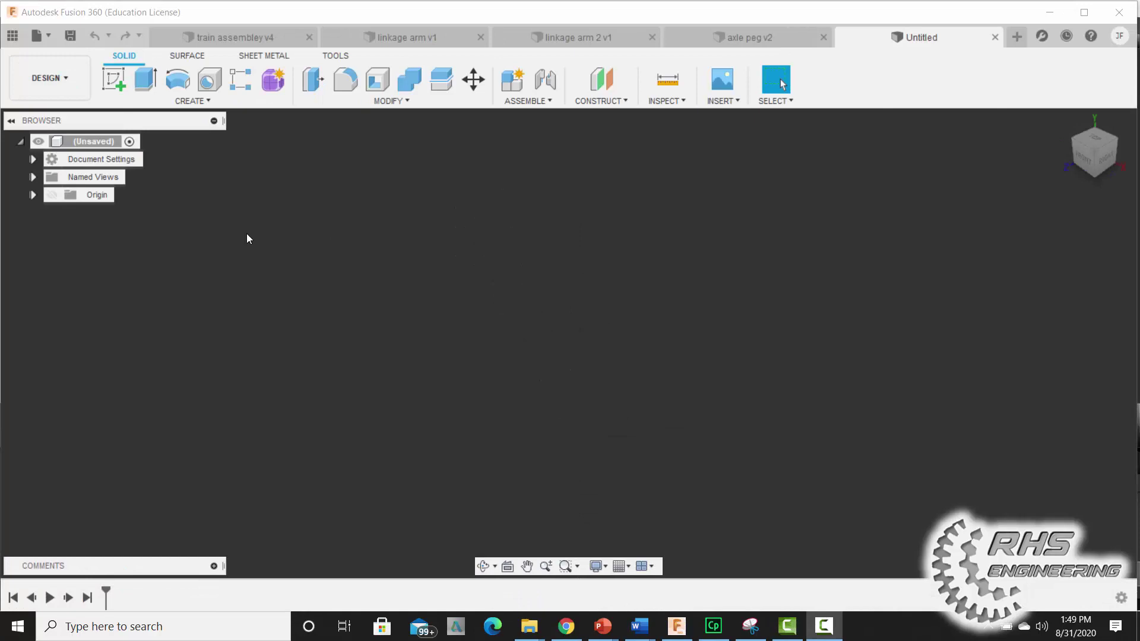
click(114, 80)
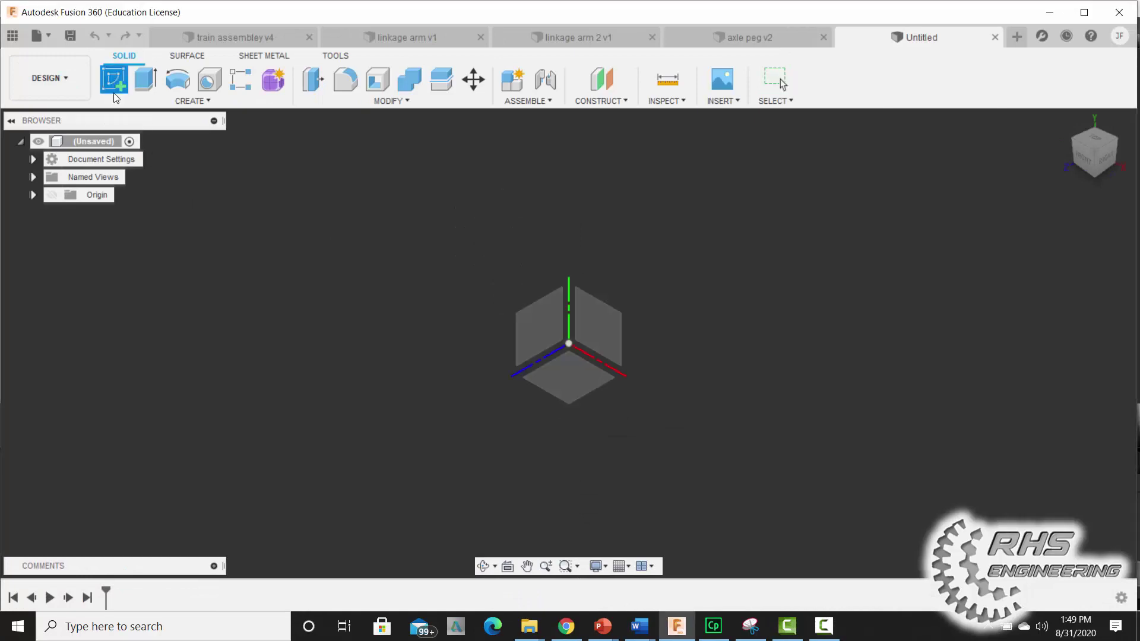
click(602, 329)
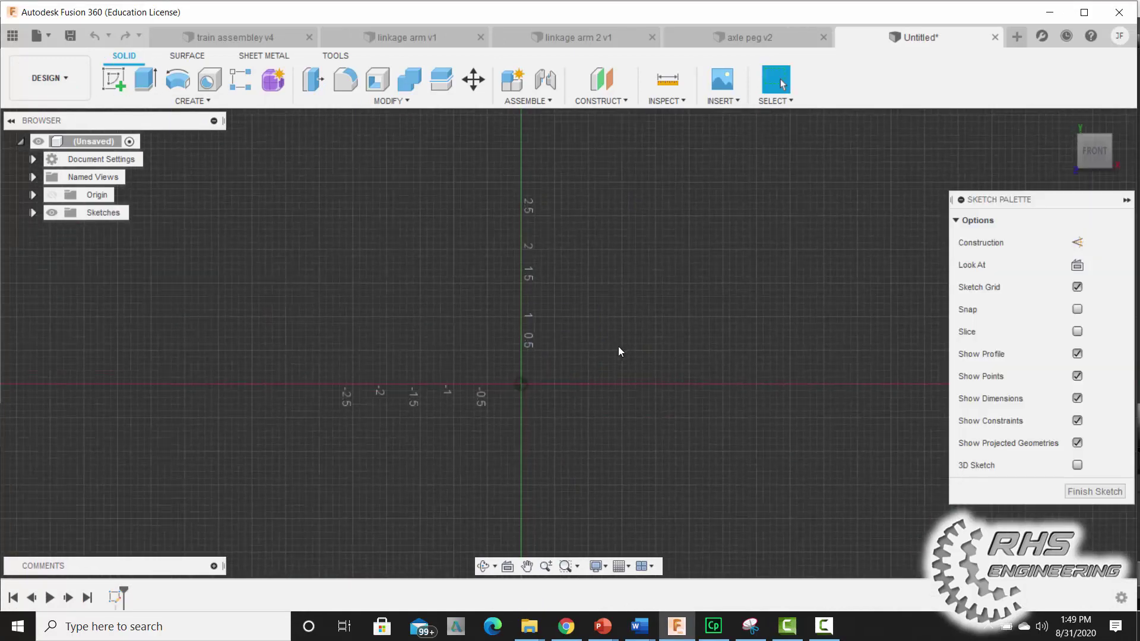
Draw a tall two-point rectangle from the origin, about 0.21 in wide and 1 in high.
scroll(587, 377, up, 3)
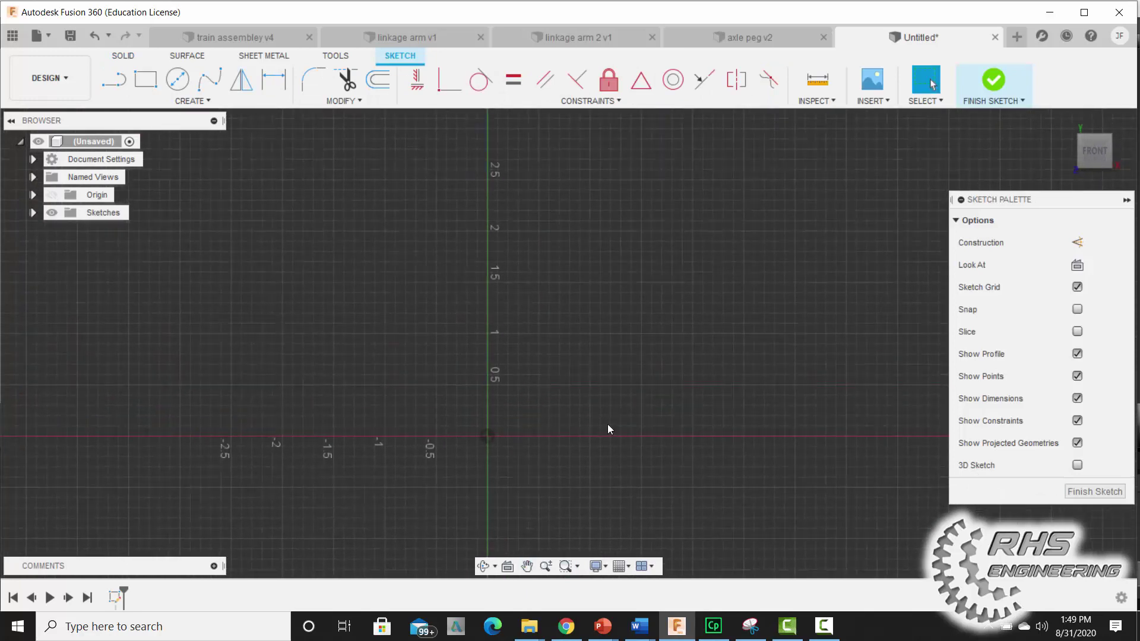
click(148, 82)
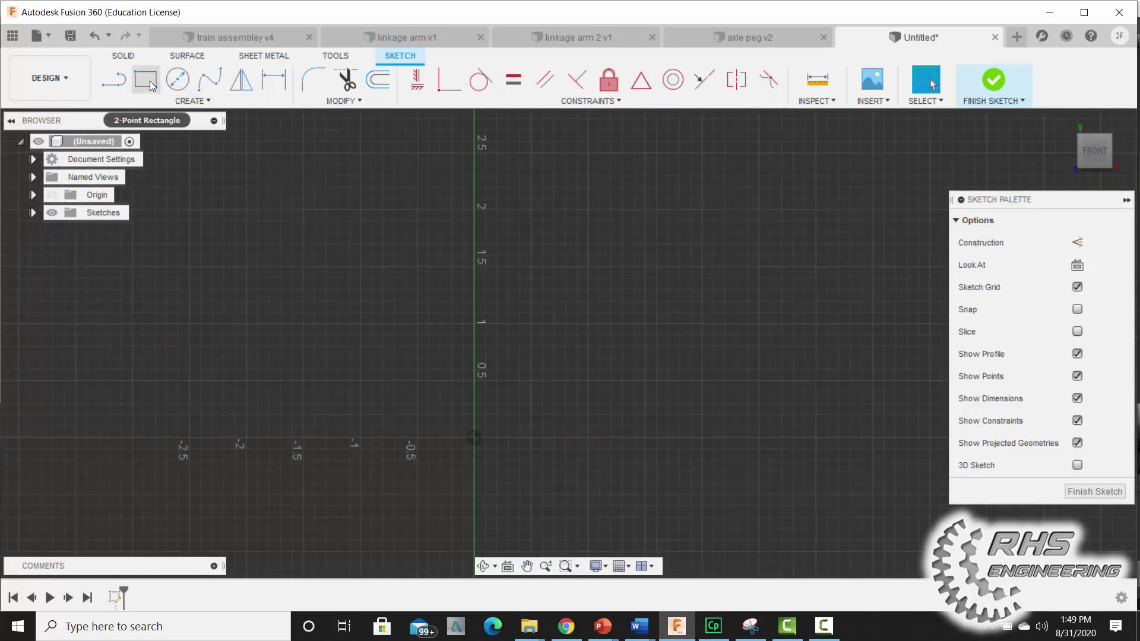
click(150, 83)
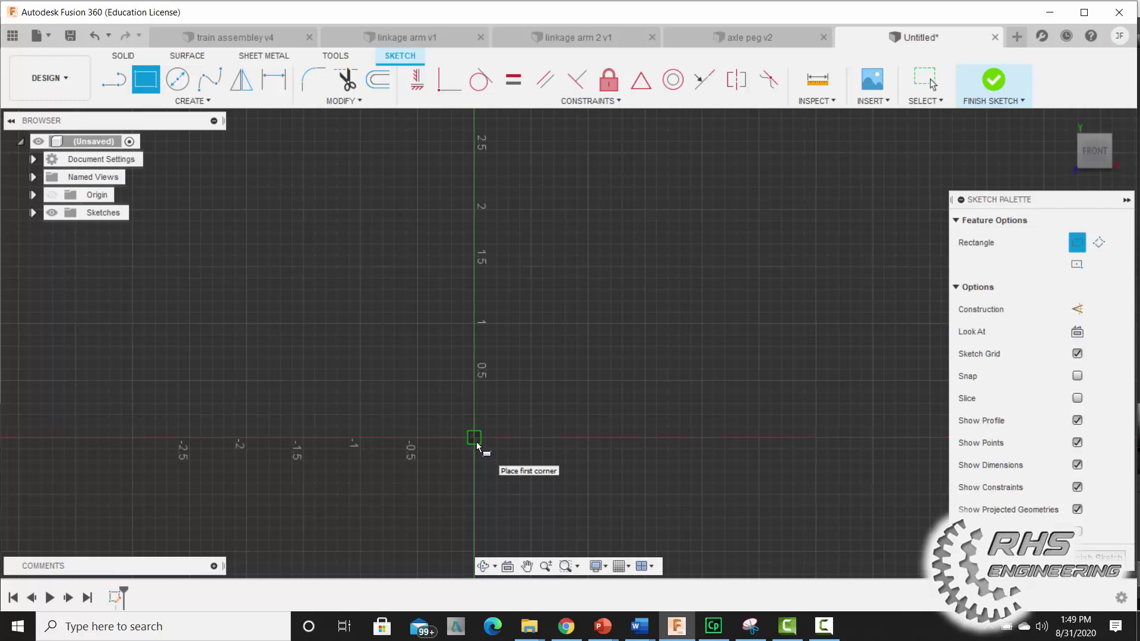
click(474, 439)
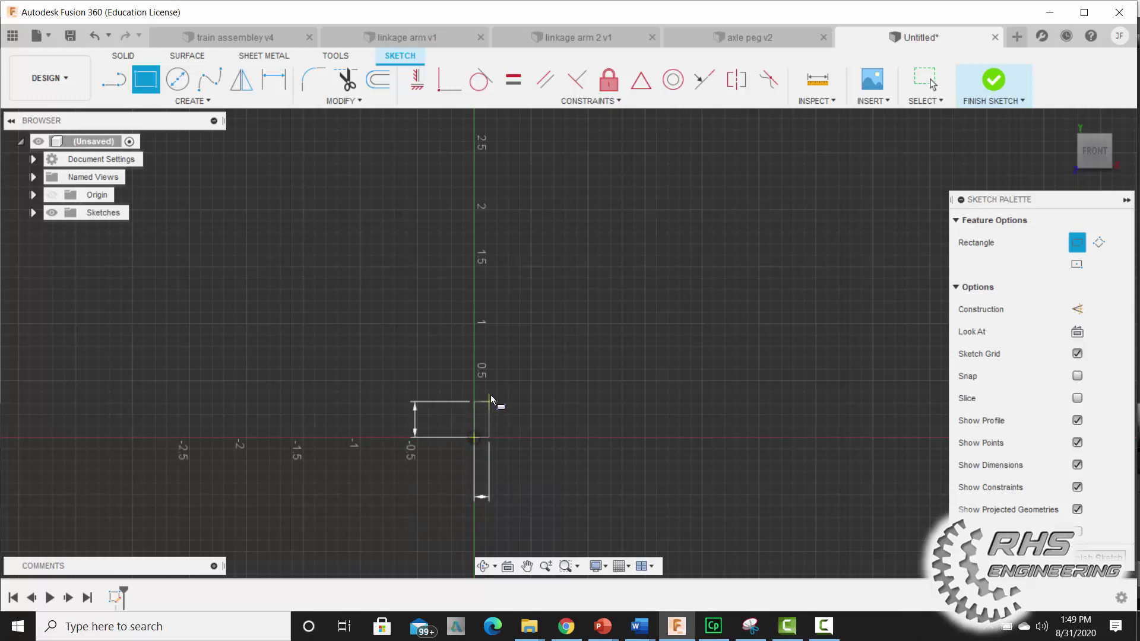
click(499, 323)
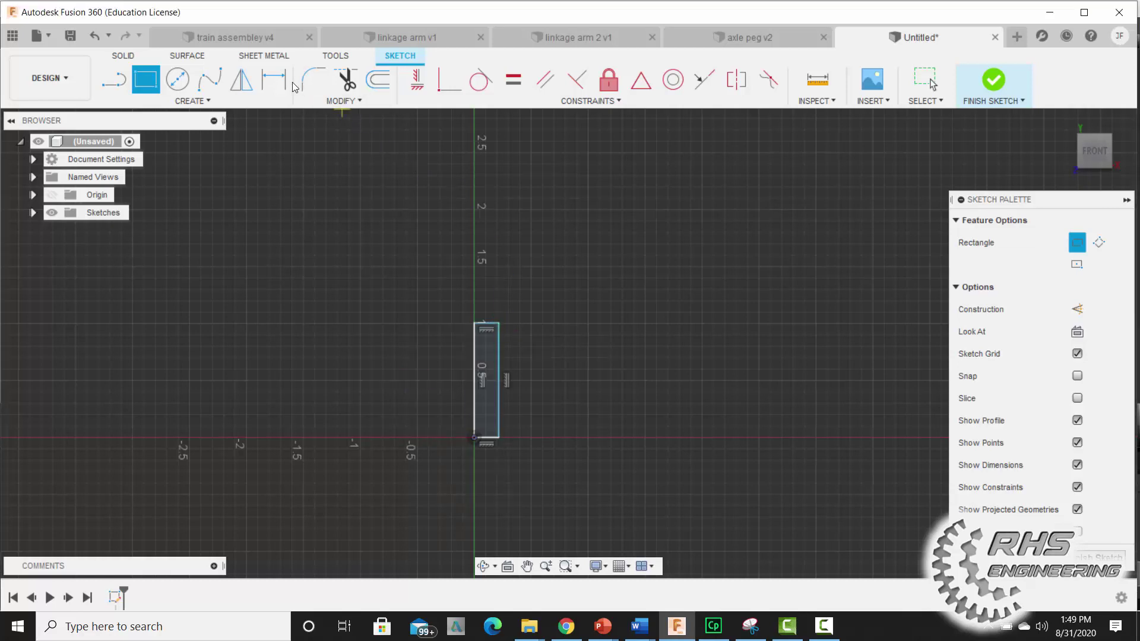
Dimension the rectangle with a height of 1 in and a width of 0.125 in.
click(274, 78)
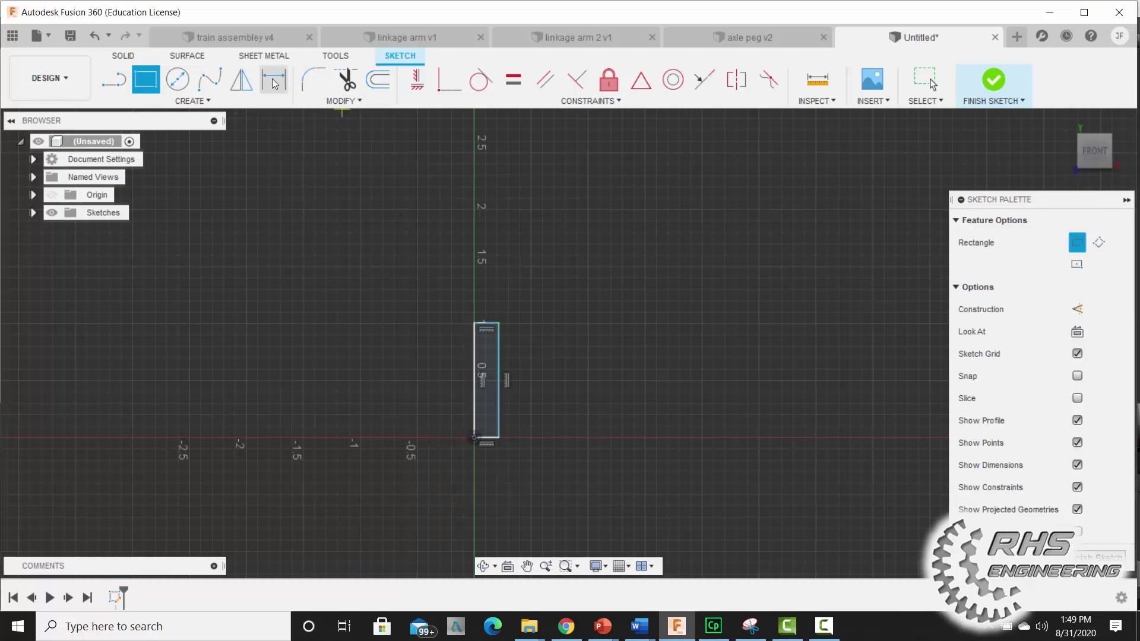
click(474, 368)
click(449, 355)
text(1)
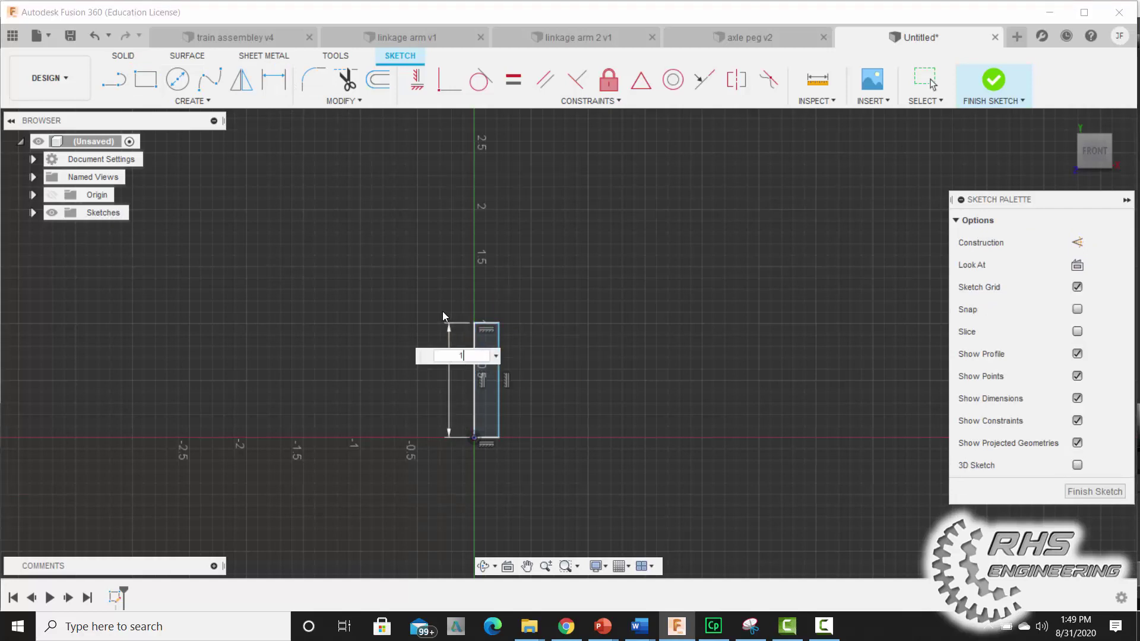
key(Return)
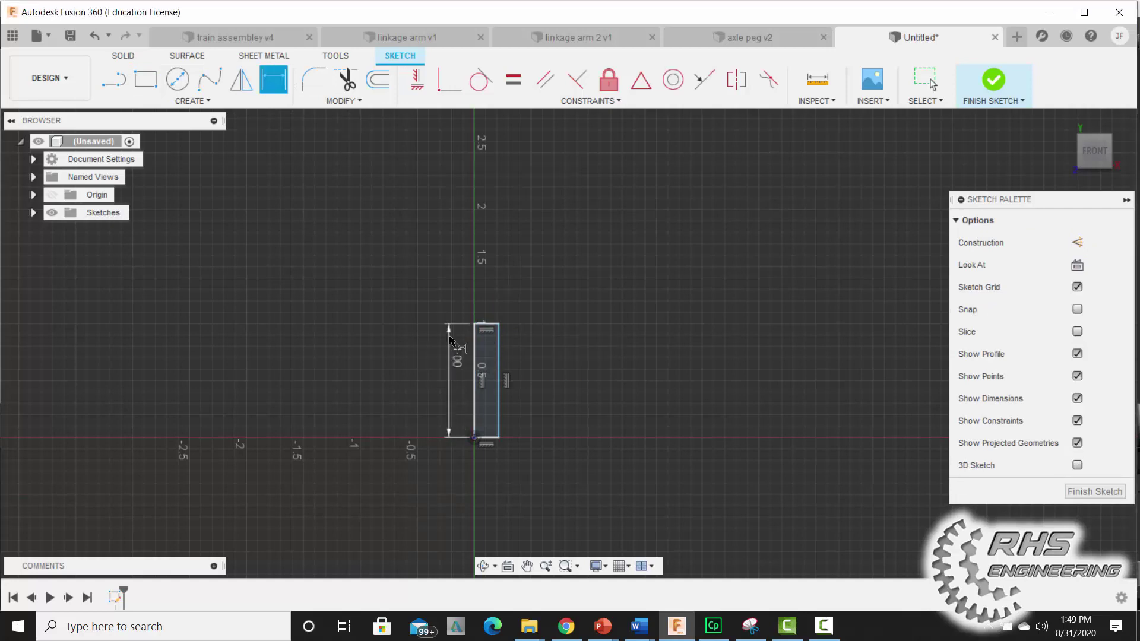
click(489, 442)
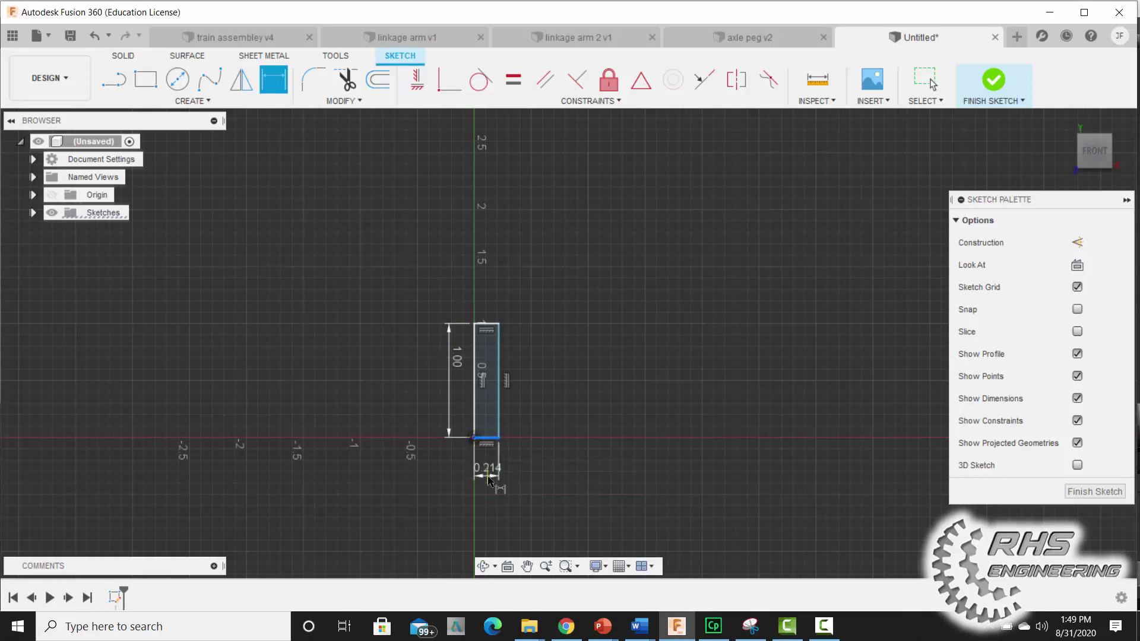
click(492, 478)
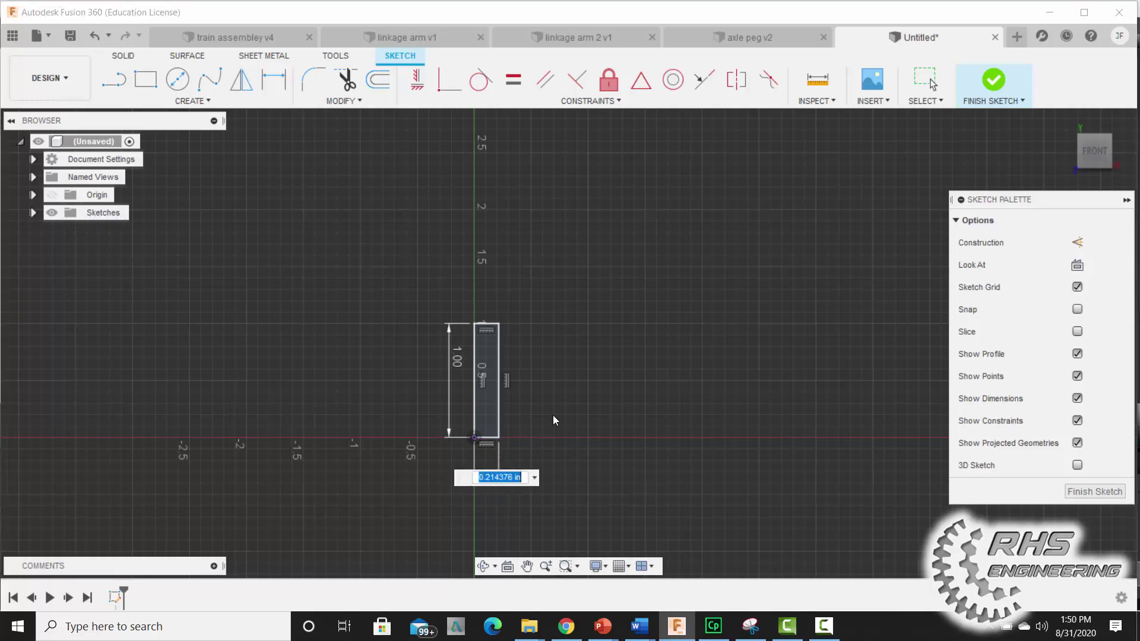
text(.125)
key(Return)
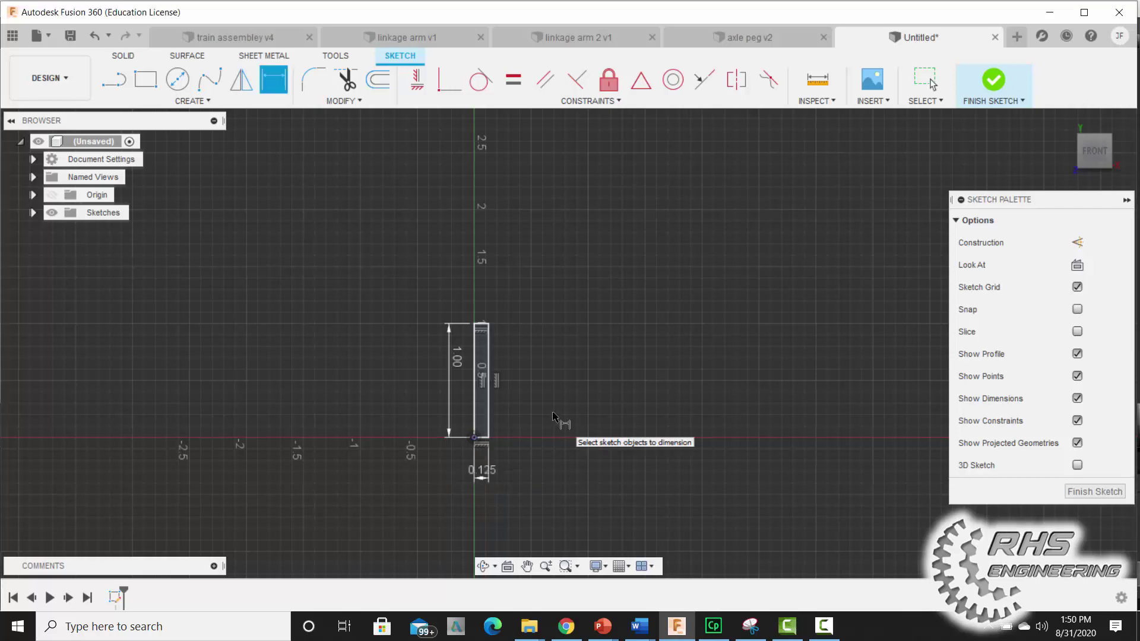
Draw a horizontal line 0.211 in long from the rectangle's upper-left corner, running along and past its top edge.
scroll(542, 383, up, 5)
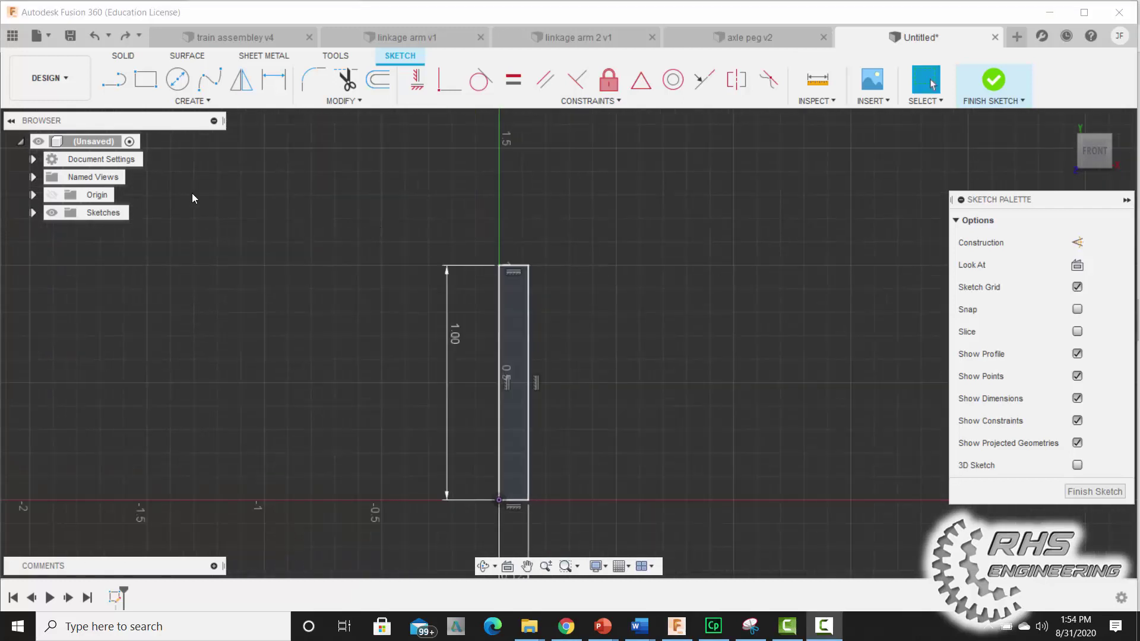
click(114, 79)
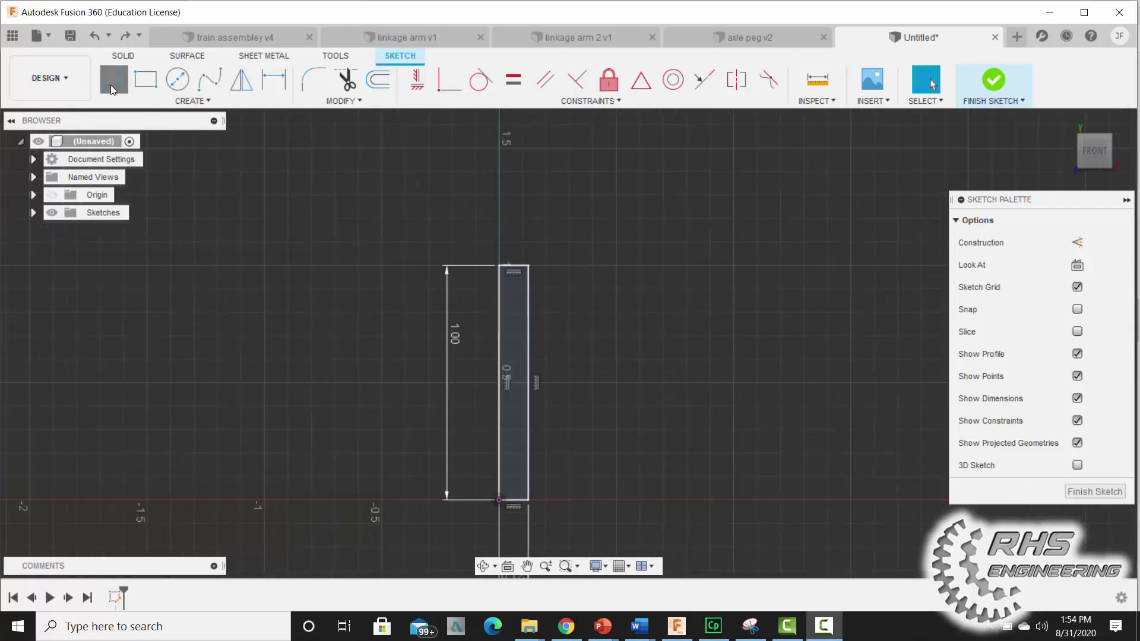
click(498, 266)
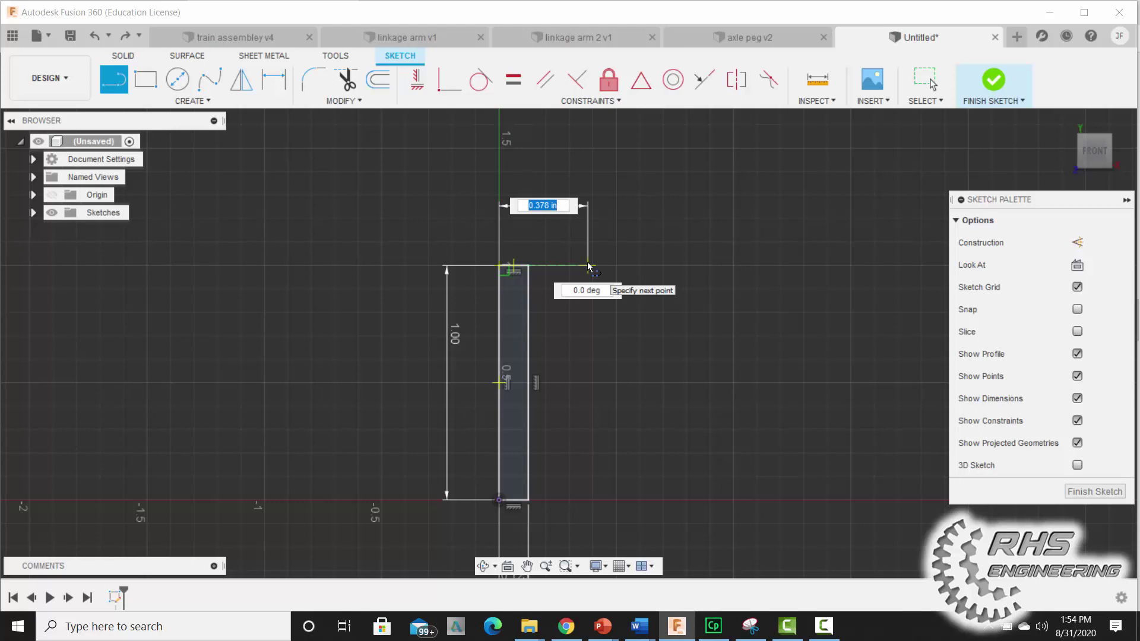
text(.211)
key(Tab)
key(Return)
key(Escape)
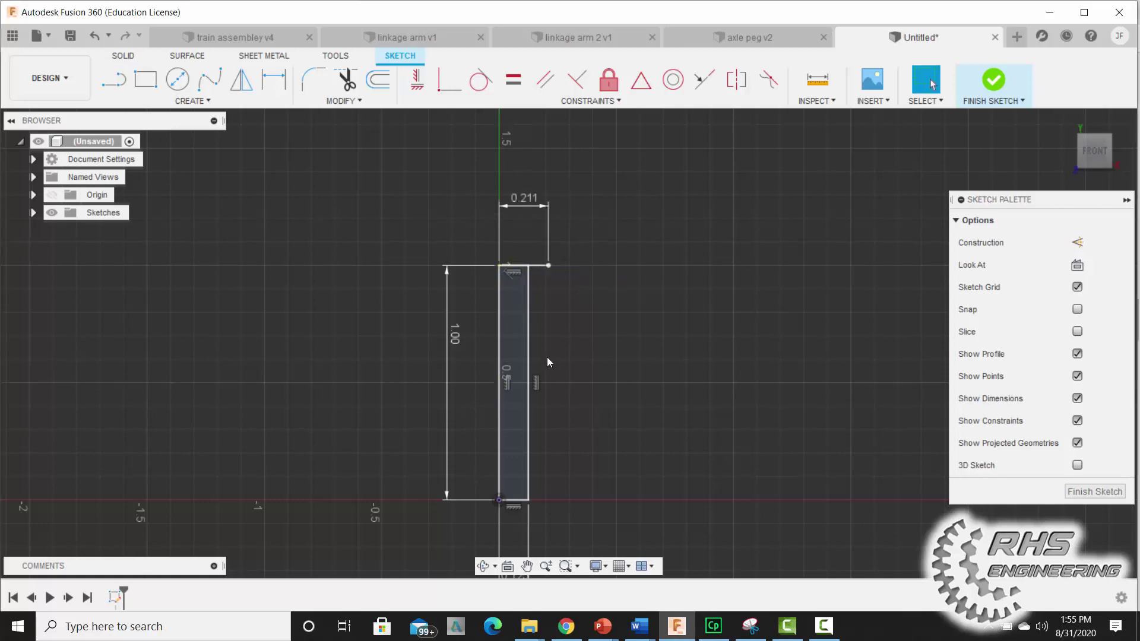
Draw a vertical line 0.031 in long upward from the free end of the 0.211 in line.
scroll(588, 270, up, 5)
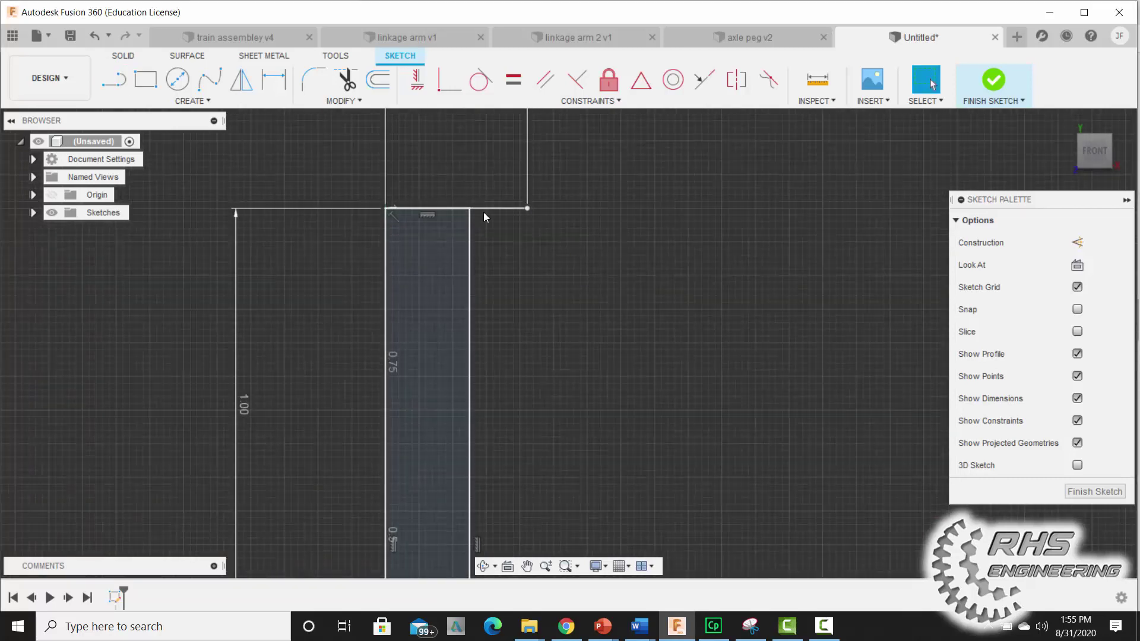
key(l)
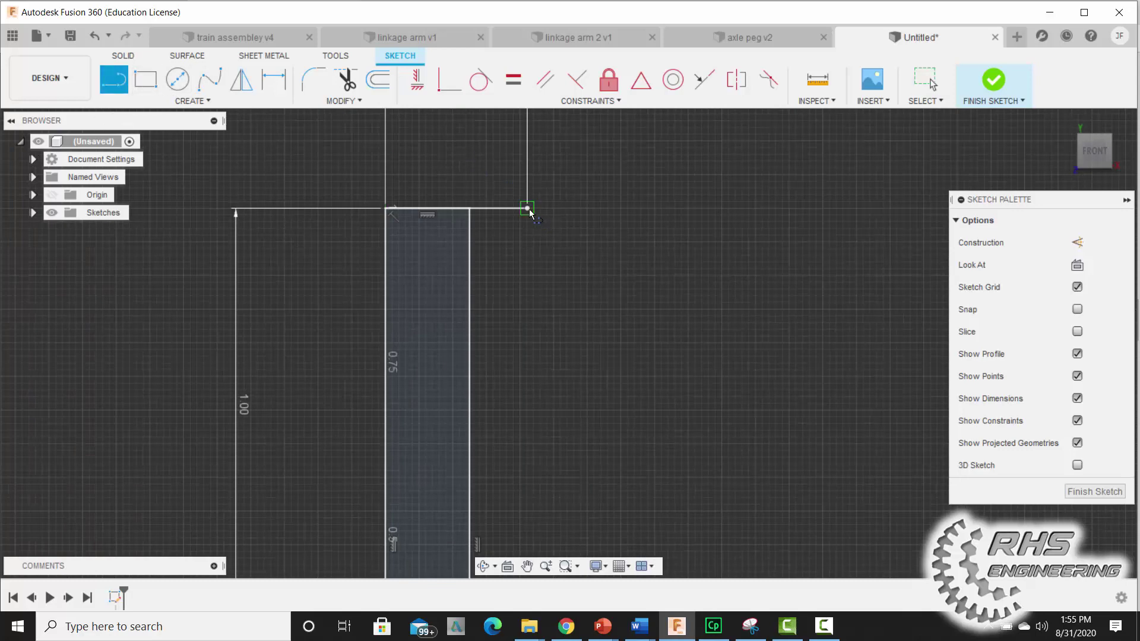
drag(527, 207, 528, 191)
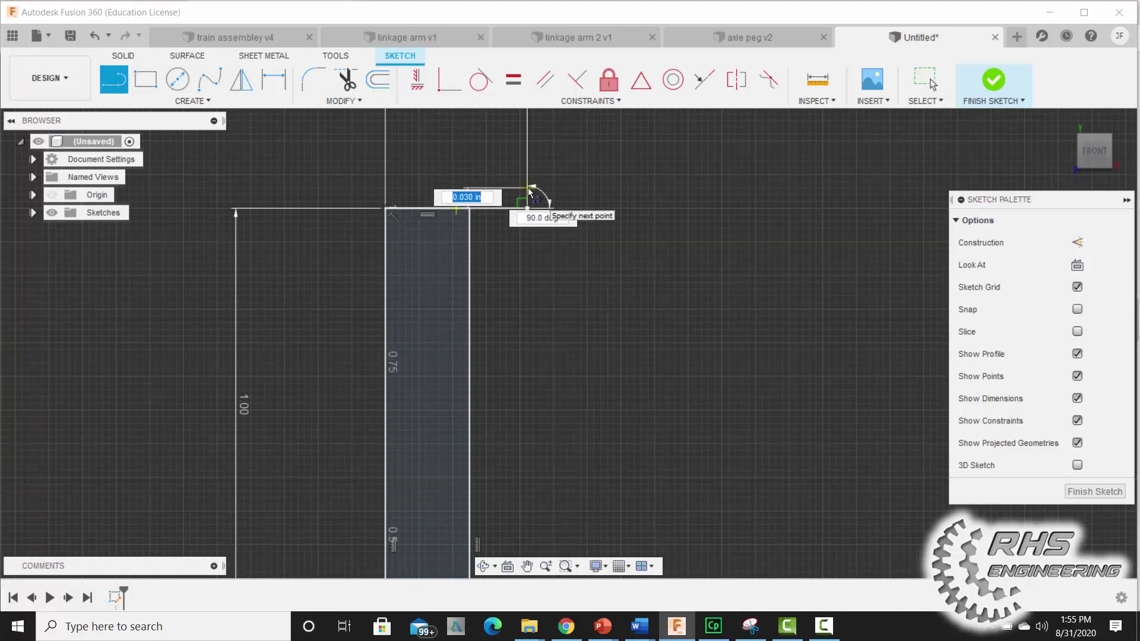
text(.031)
key(Return)
key(Escape)
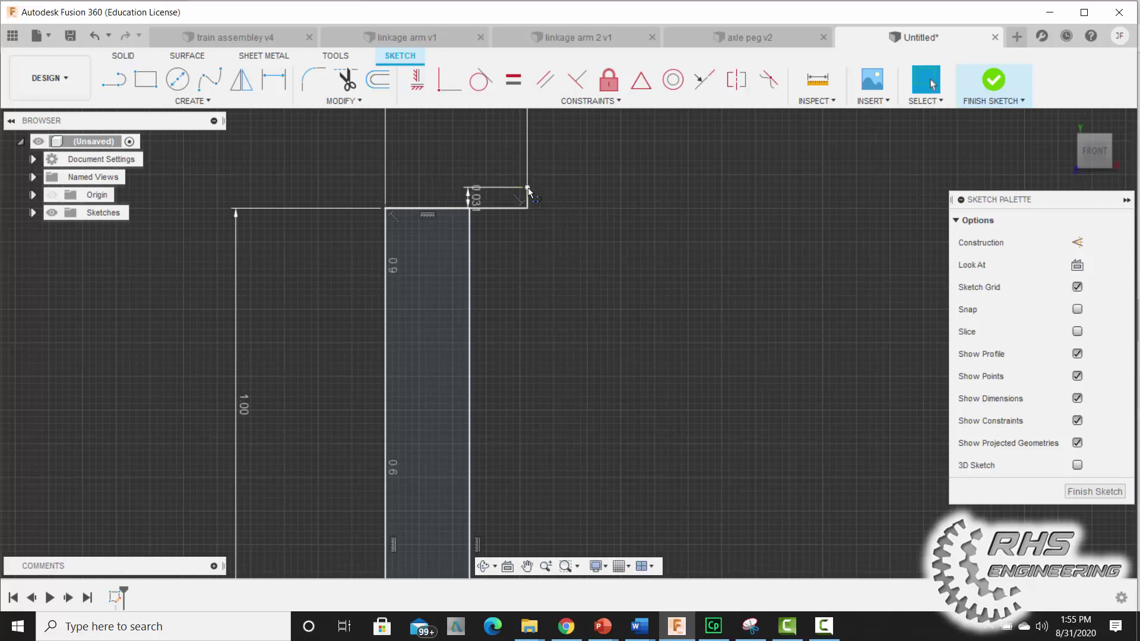
Draw a vertical line 0.125 in long upward from the rectangle's upper-left corner.
scroll(436, 205, down, 1)
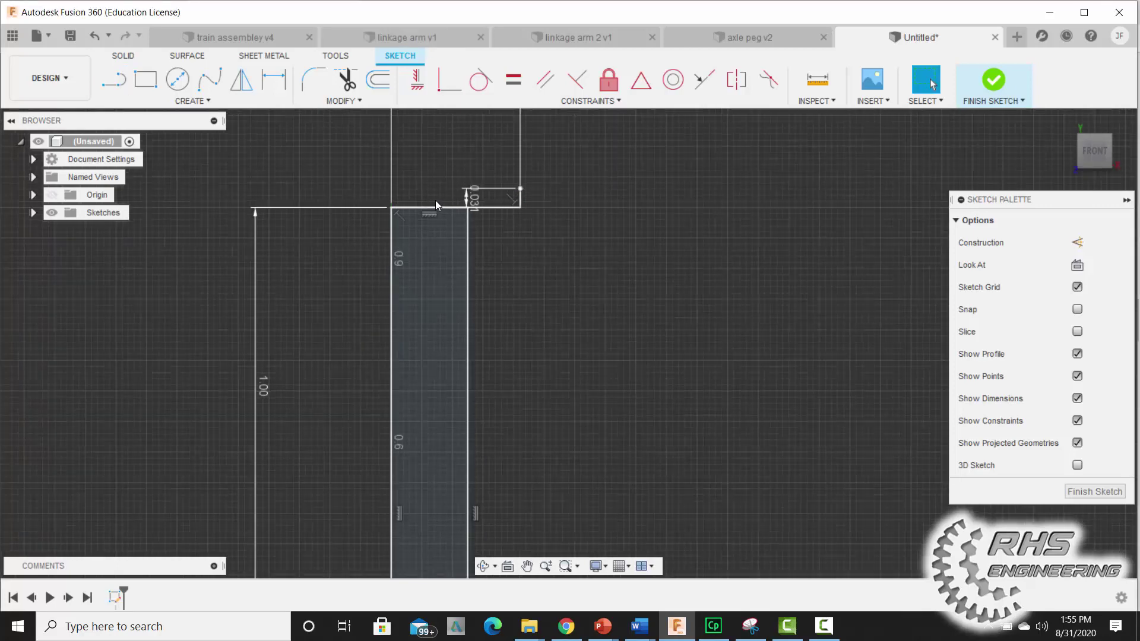
scroll(436, 208, down, 3)
mouse_move(497, 240)
middle_down()
mouse_move(528, 267)
mouse_move(629, 304)
middle_up()
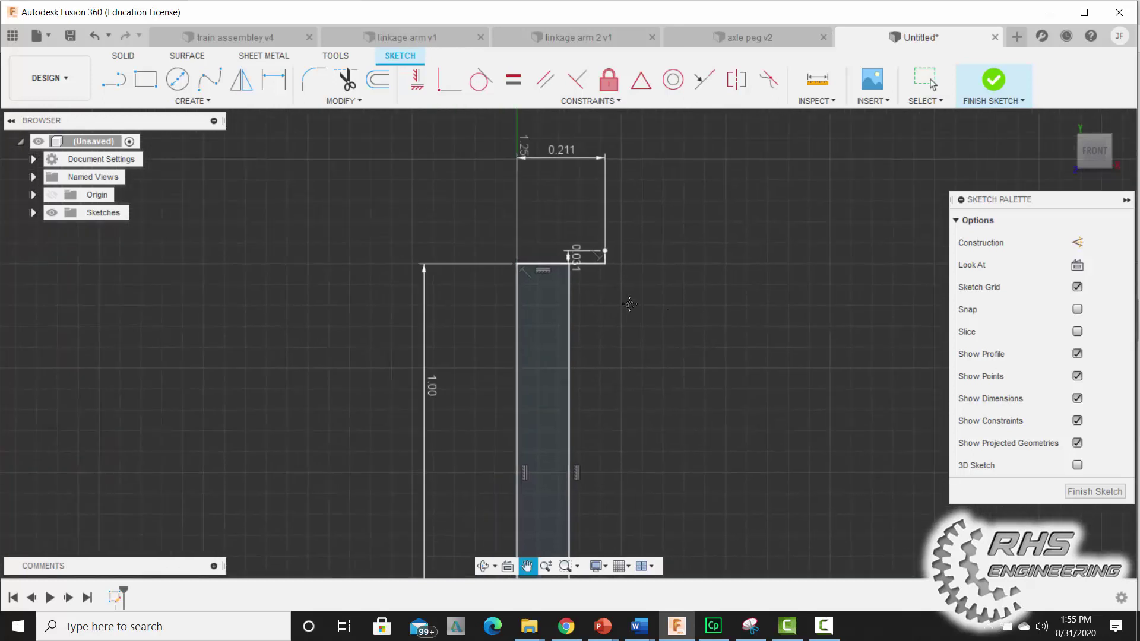
click(113, 79)
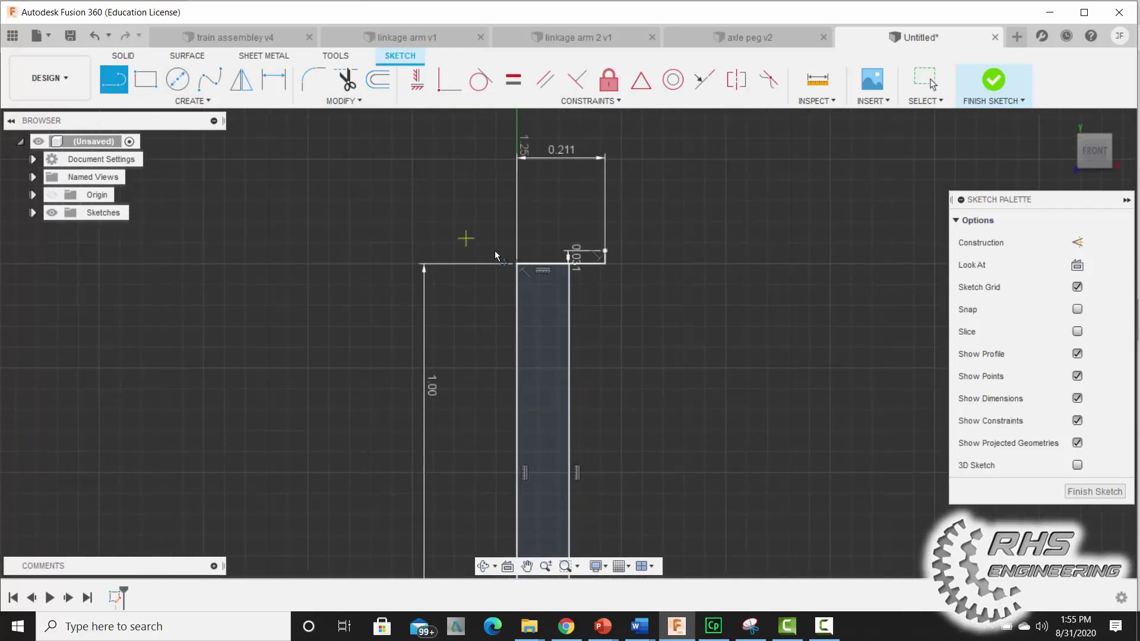
click(516, 263)
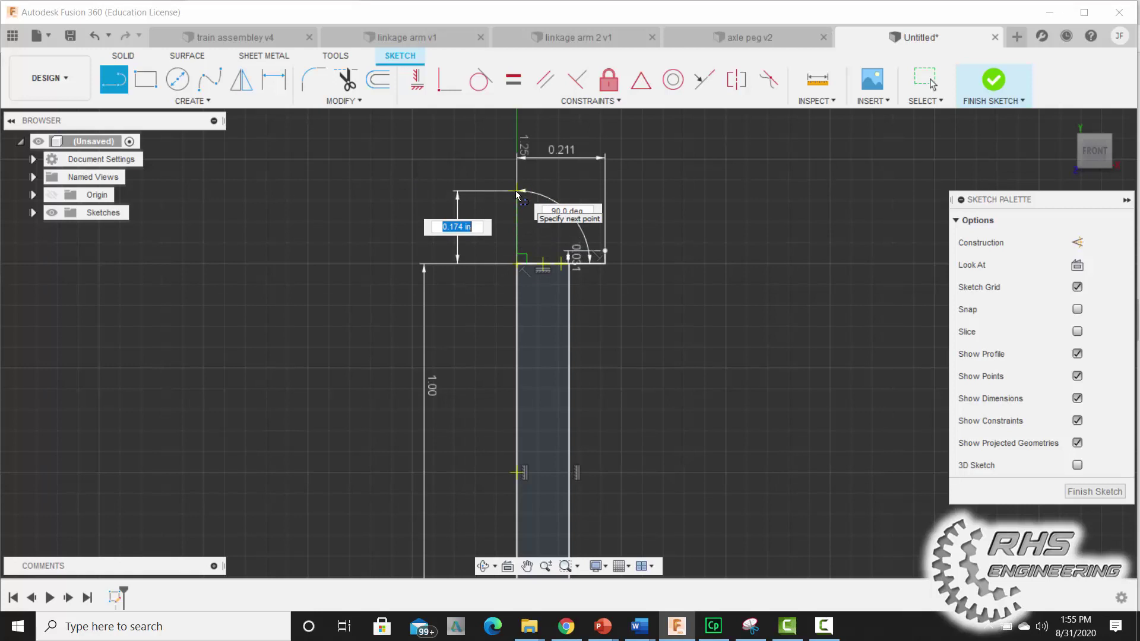
text(.125)
key(Return)
key(Escape)
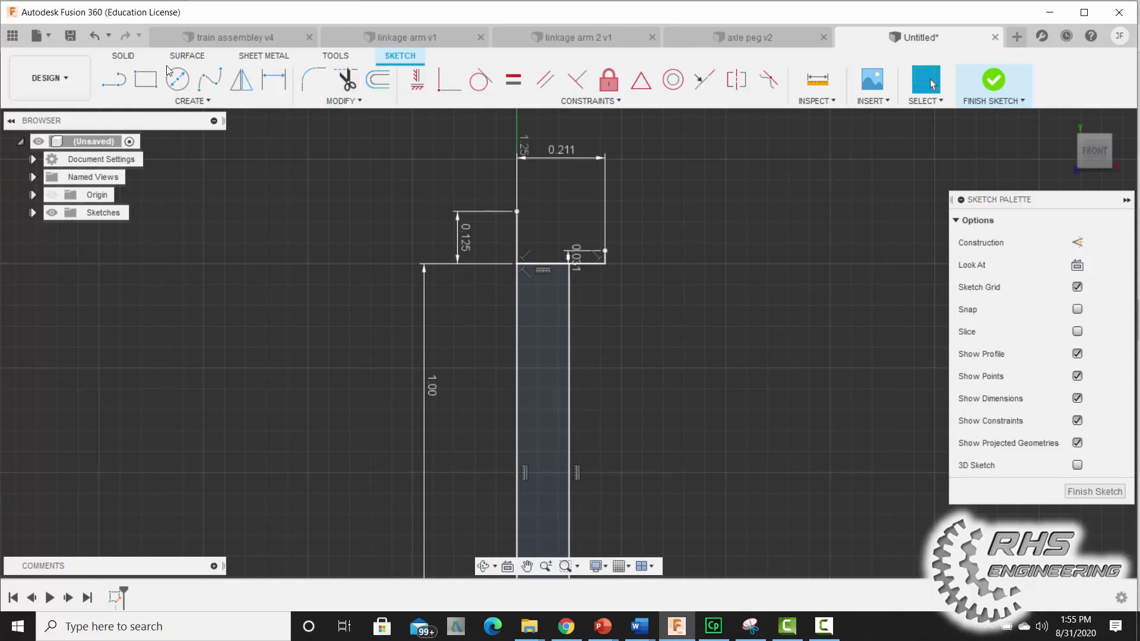
Draw a horizontal line 0.125 in long to the right from the upper end of the 0.125 in vertical line.
click(114, 79)
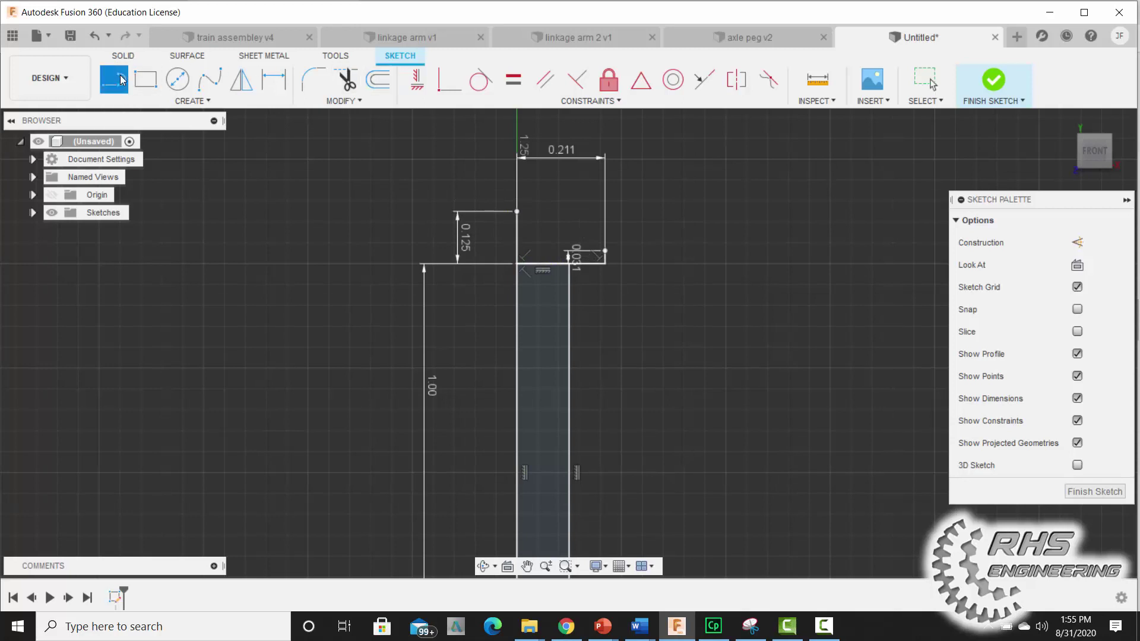
click(516, 212)
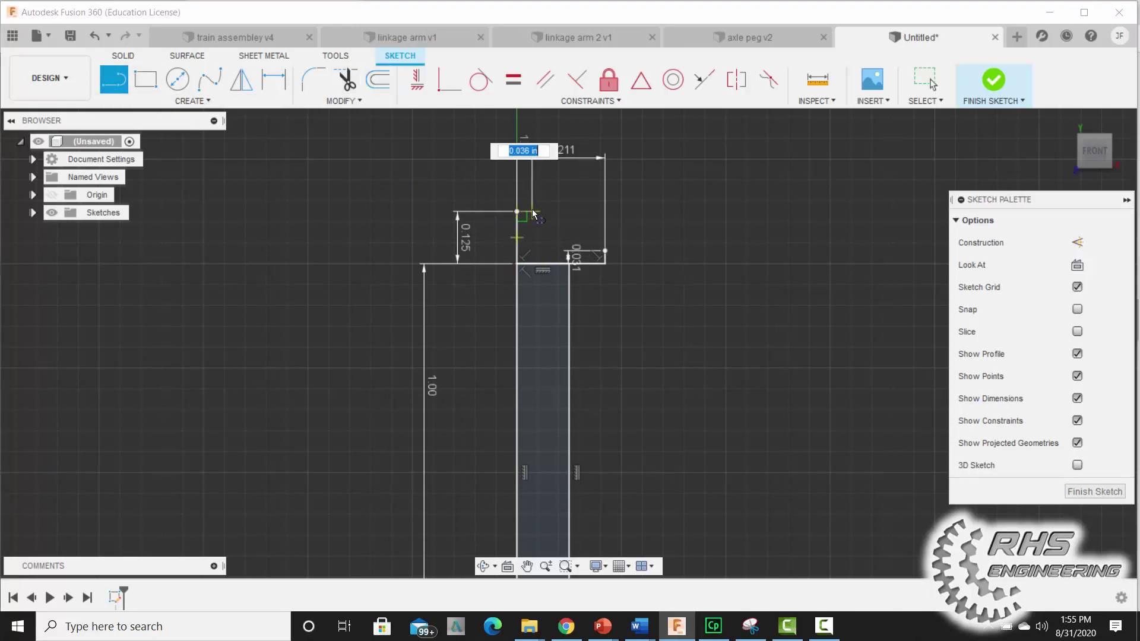
text(0.125)
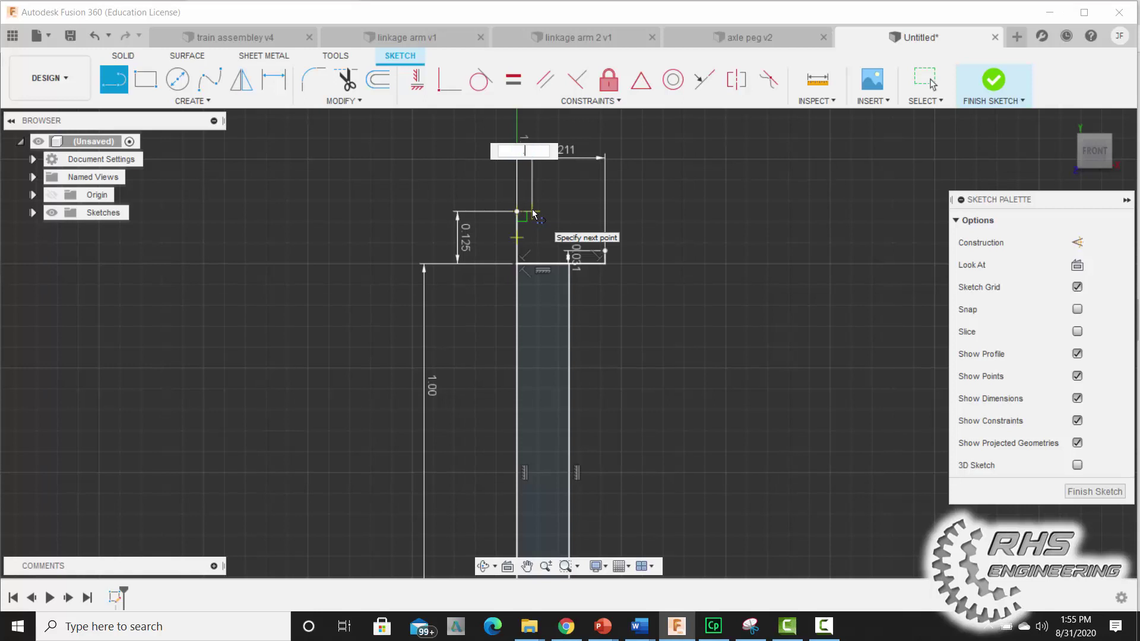
key(Return)
key(Escape)
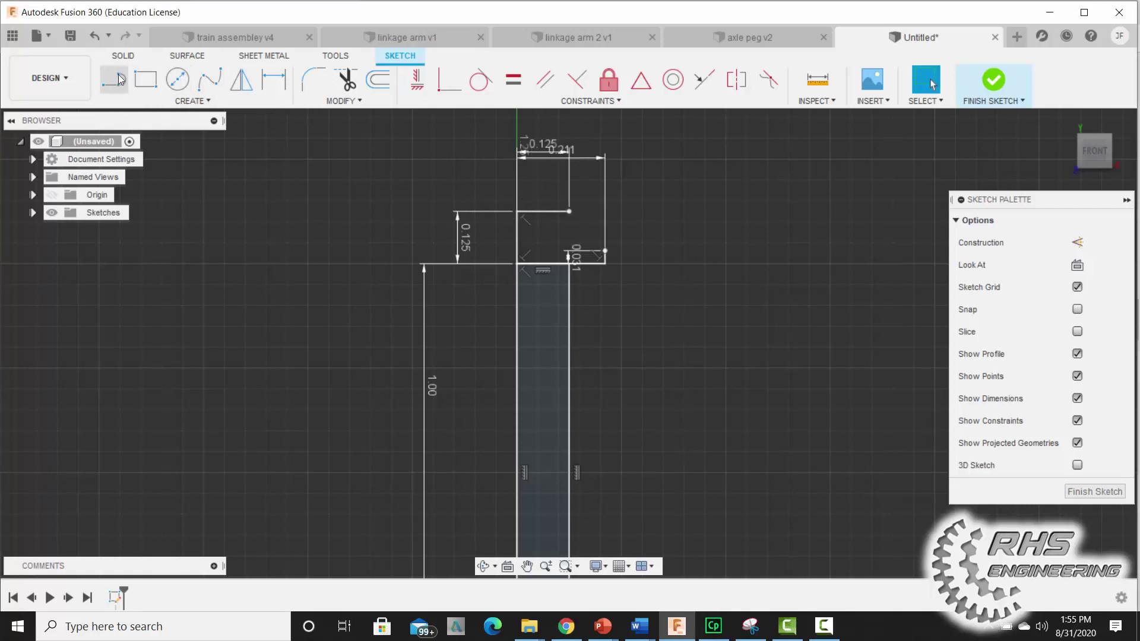
Draw a three-point arc bulging outward from the free end of the head's top line to the upper end of the 0.031 in line.
click(190, 102)
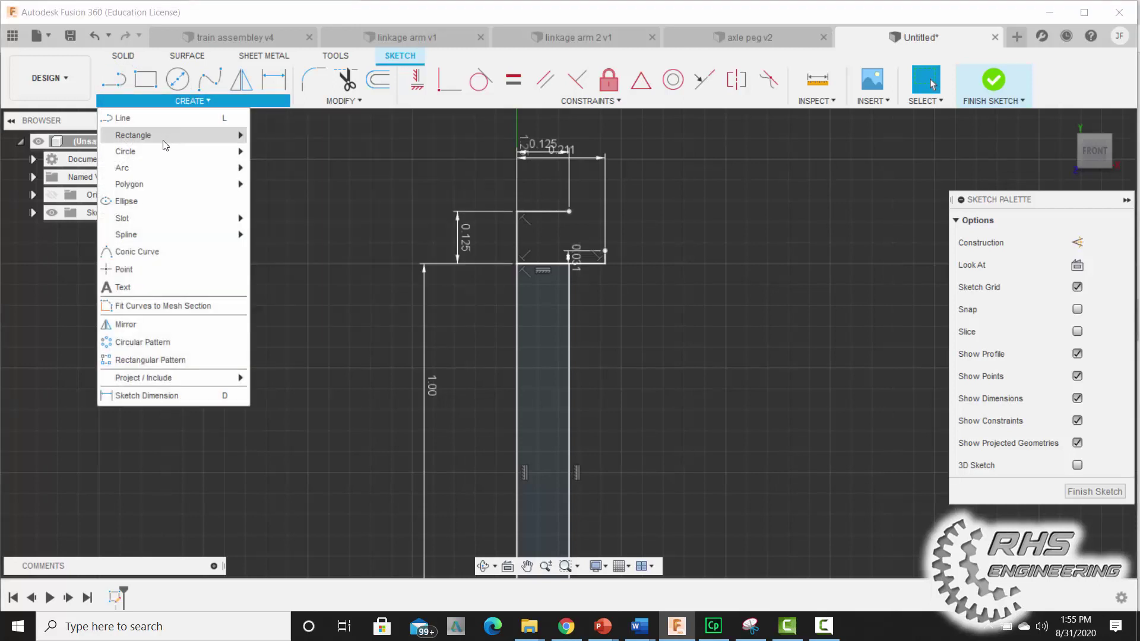
mouse_move(158, 170)
click(270, 170)
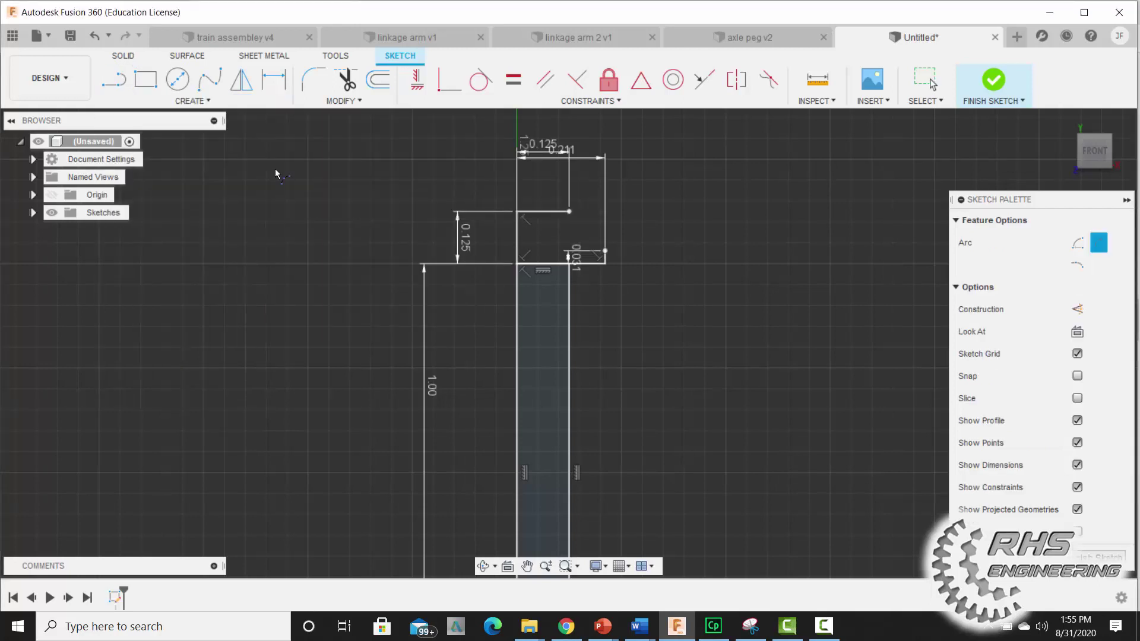
click(569, 211)
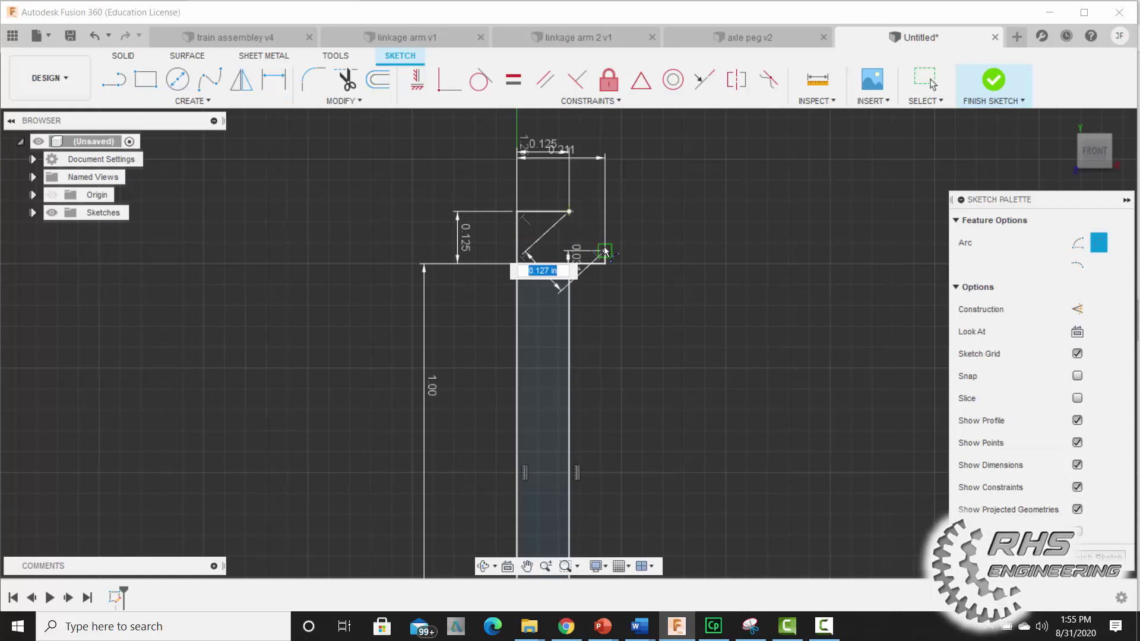
click(604, 251)
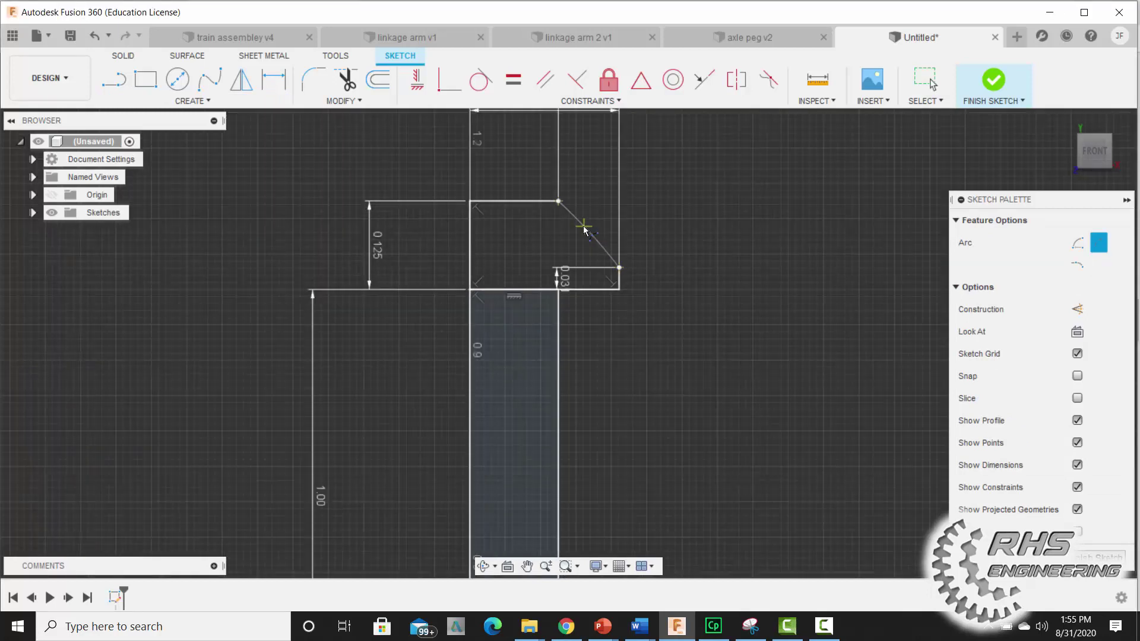
scroll(584, 226, up, 2)
click(596, 233)
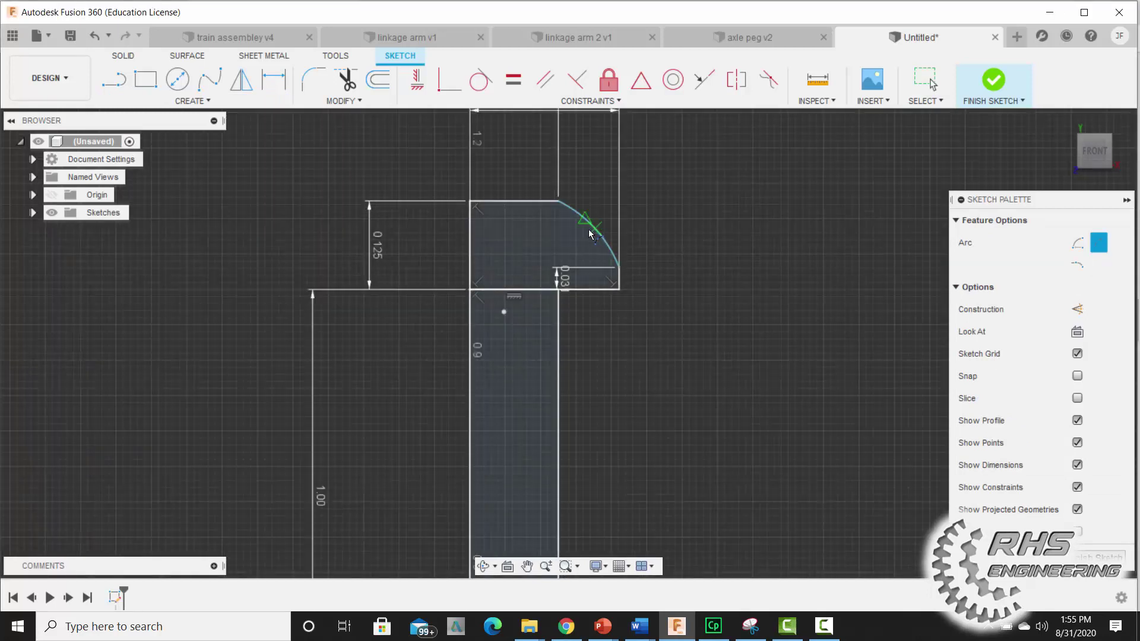
Dimension the head's arc with a radius of 0.236 in.
click(273, 79)
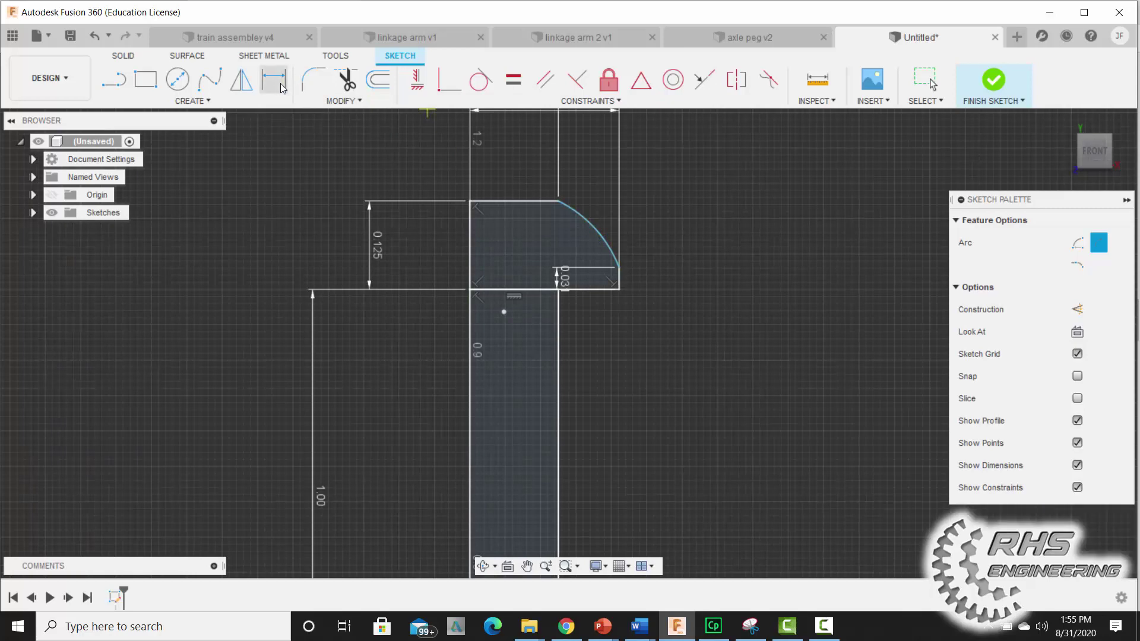
click(582, 218)
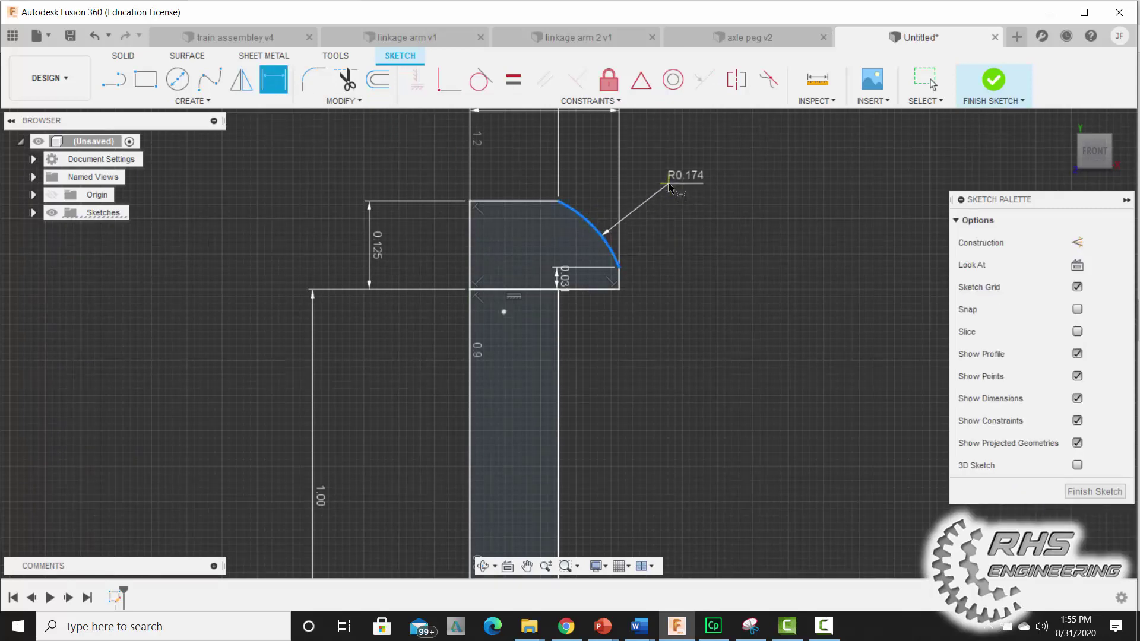
click(669, 189)
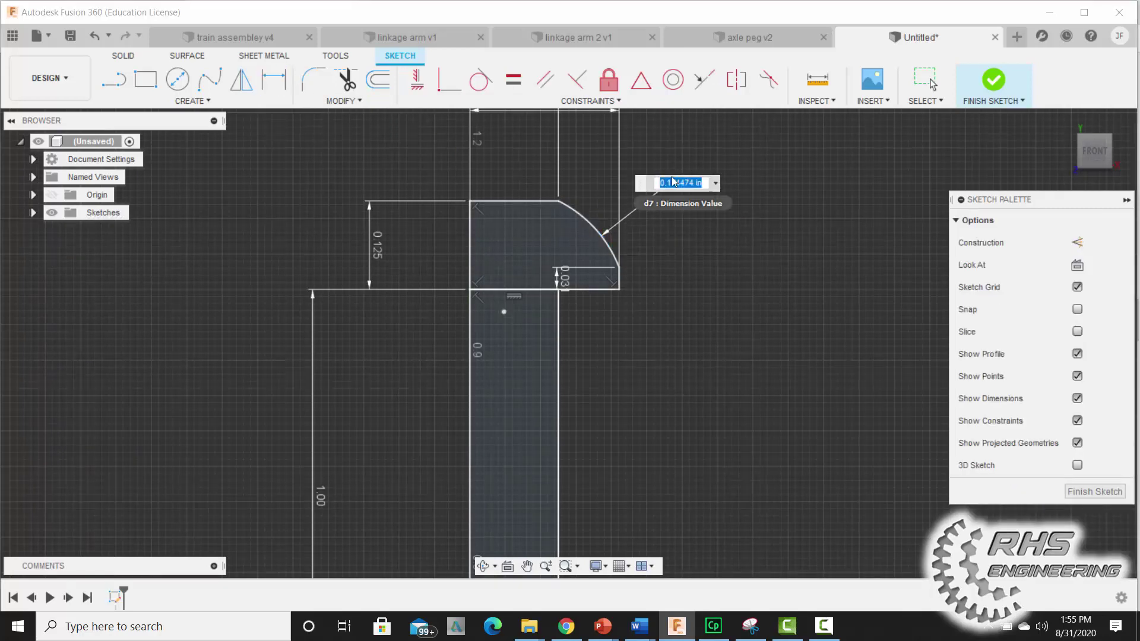
text(0.236)
key(Return)
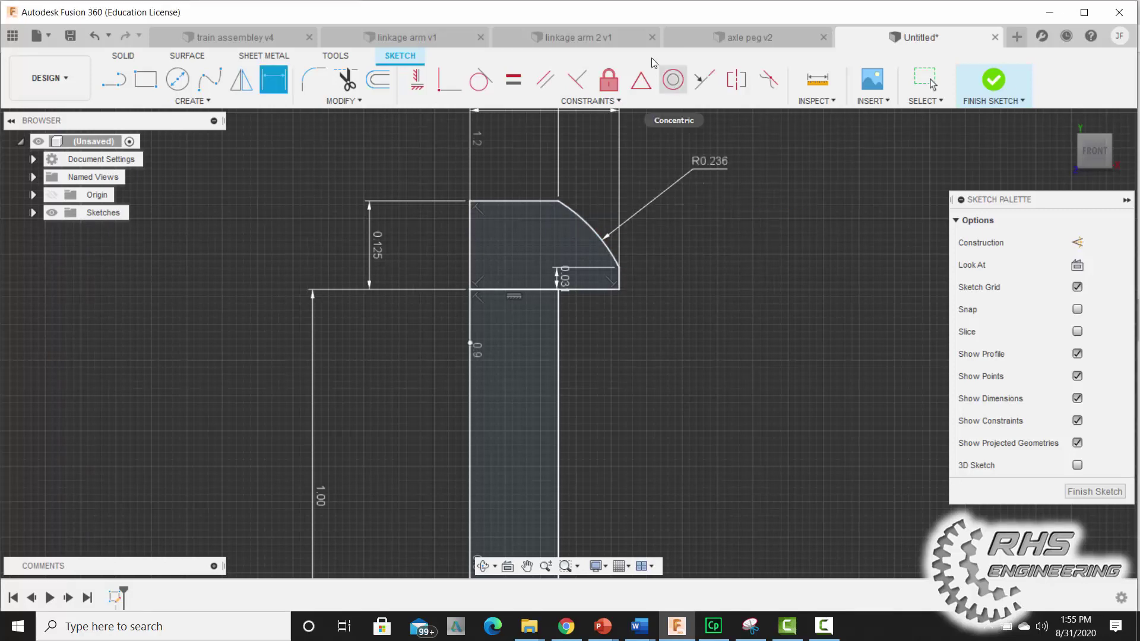
Trim away the line segment separating the head from the shank and finish the sketch.
scroll(716, 280, down, 3)
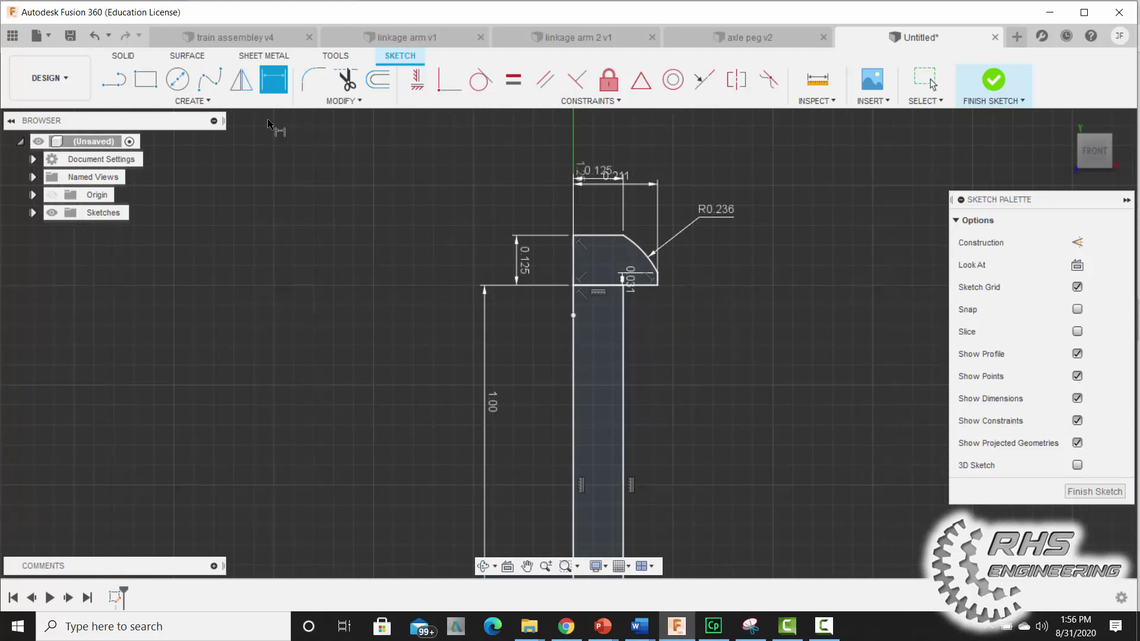
click(346, 79)
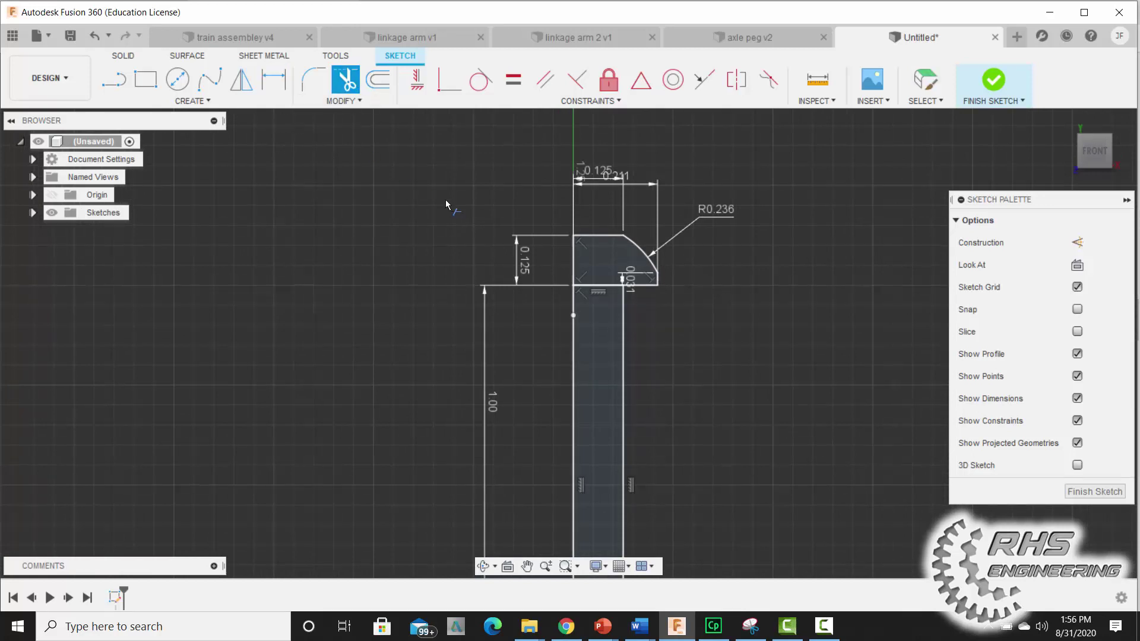
click(596, 286)
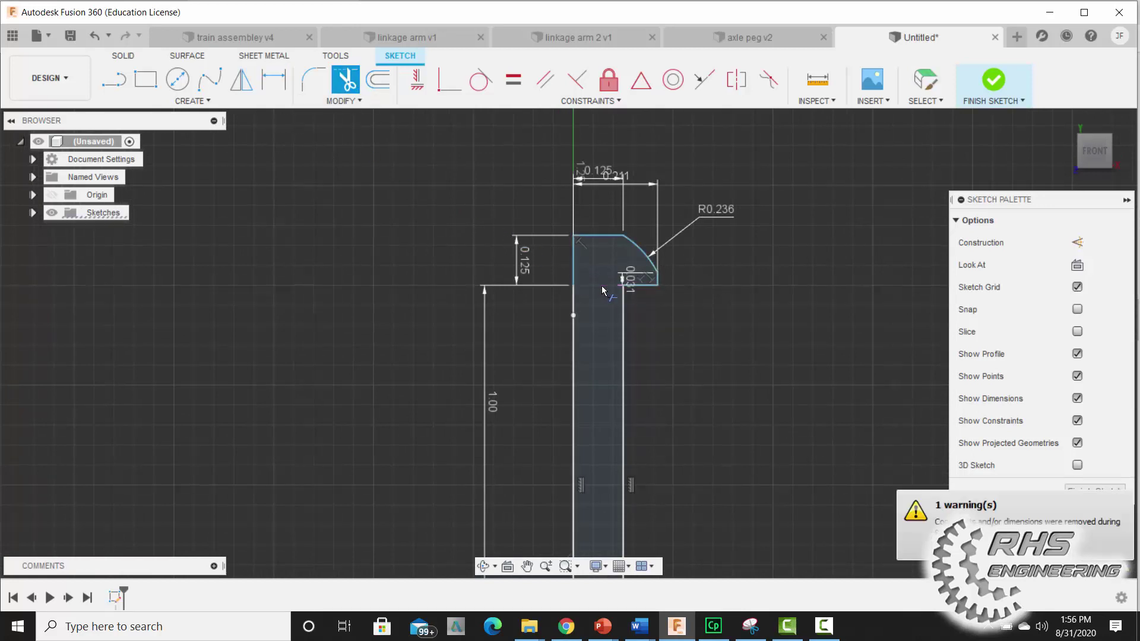
scroll(720, 300, down, 2)
middle_drag(706, 300, 670, 291)
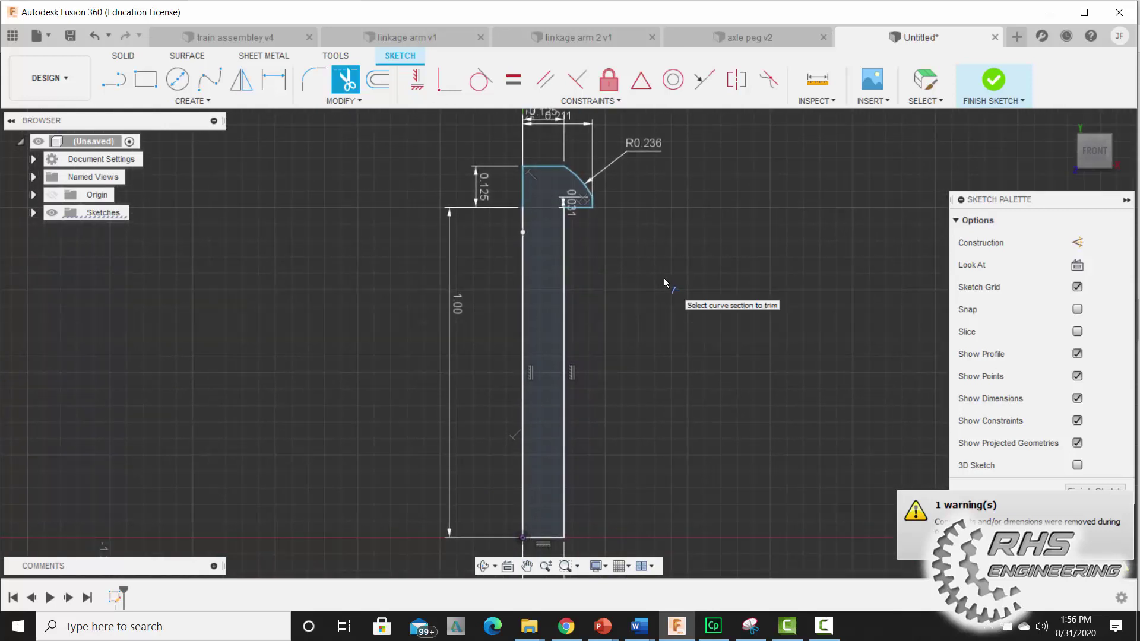
click(993, 83)
Revolve the bolt's half-profile 360 degrees about its long straight centre edge as a new body.
shift+middle_drag(821, 248, 755, 292)
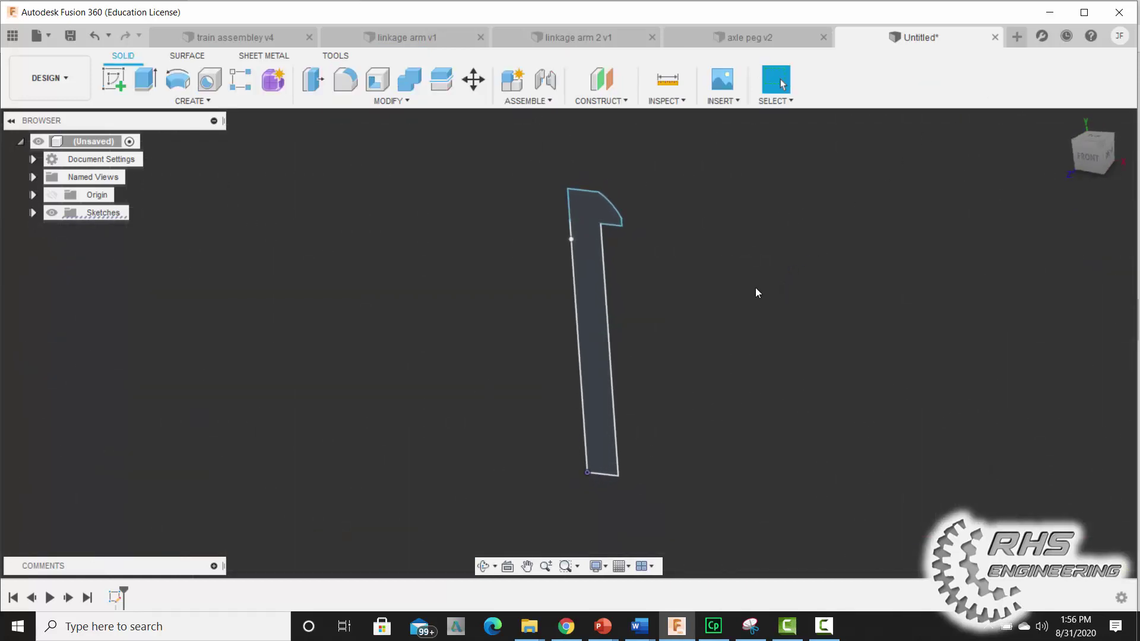
click(178, 84)
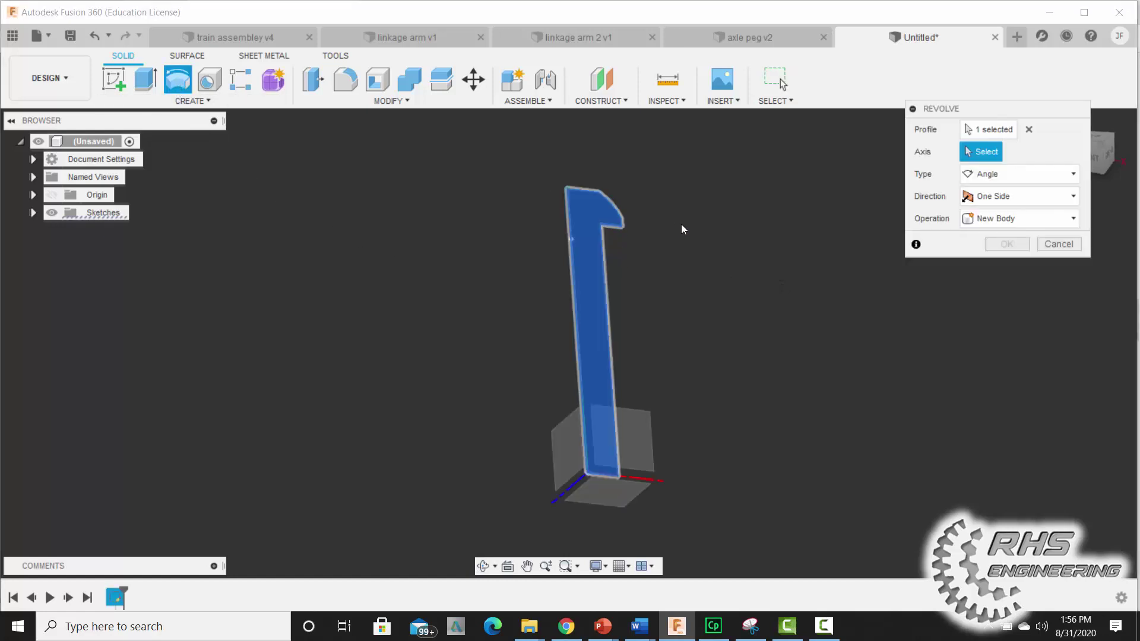
click(575, 297)
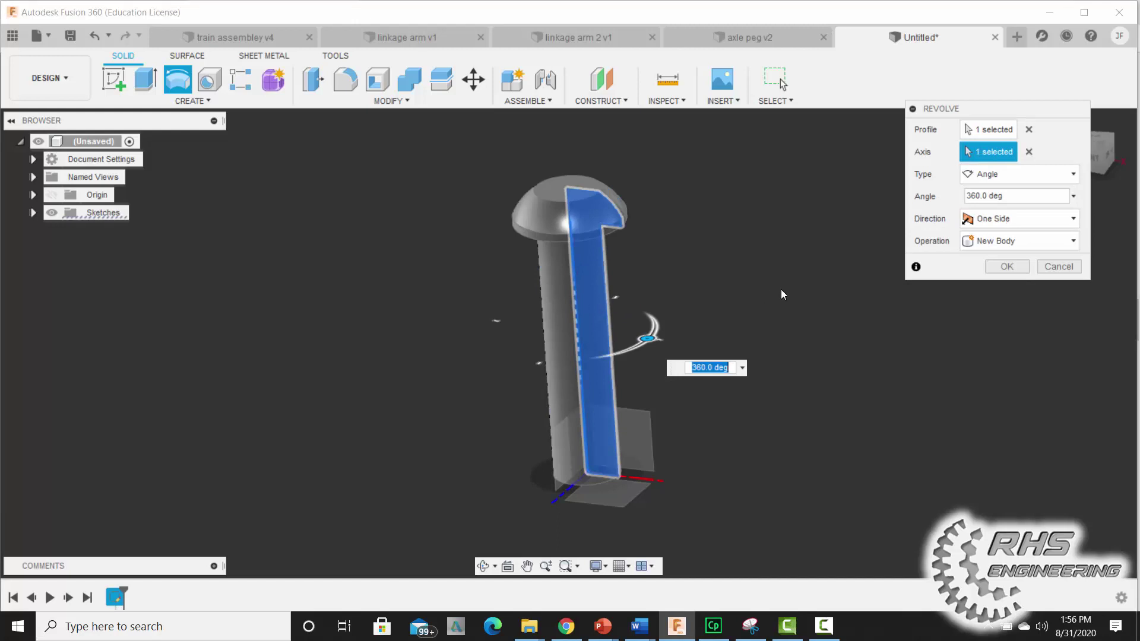
click(1000, 267)
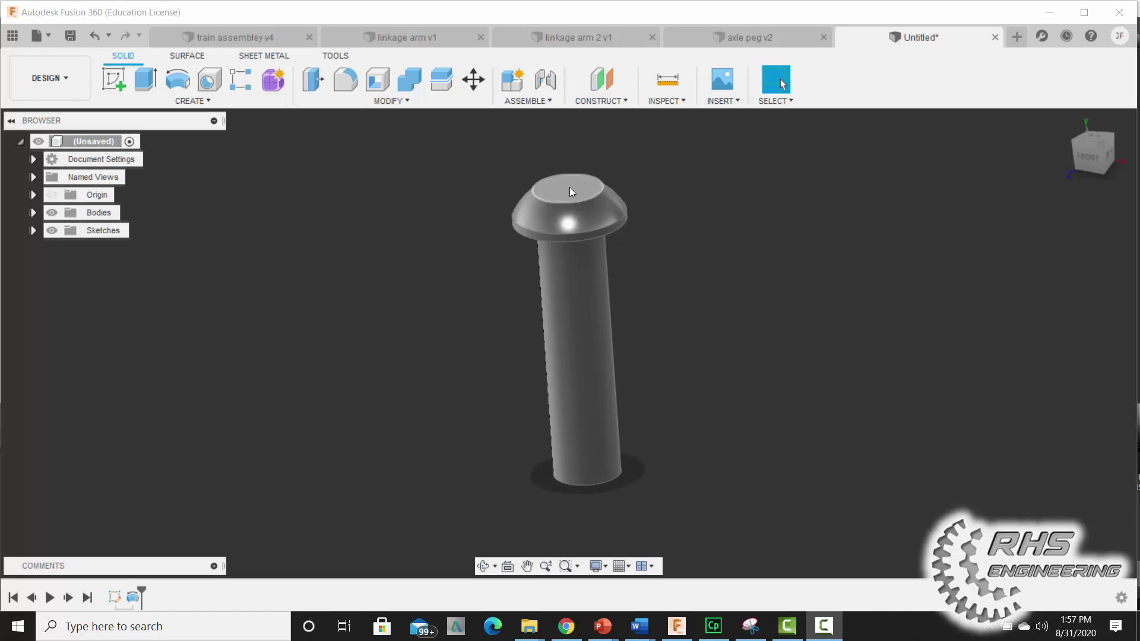
Start a sketch on the head's flat top face and draw a six-sided circumscribed polygon at the origin, about 0.18 in across flats.
click(113, 78)
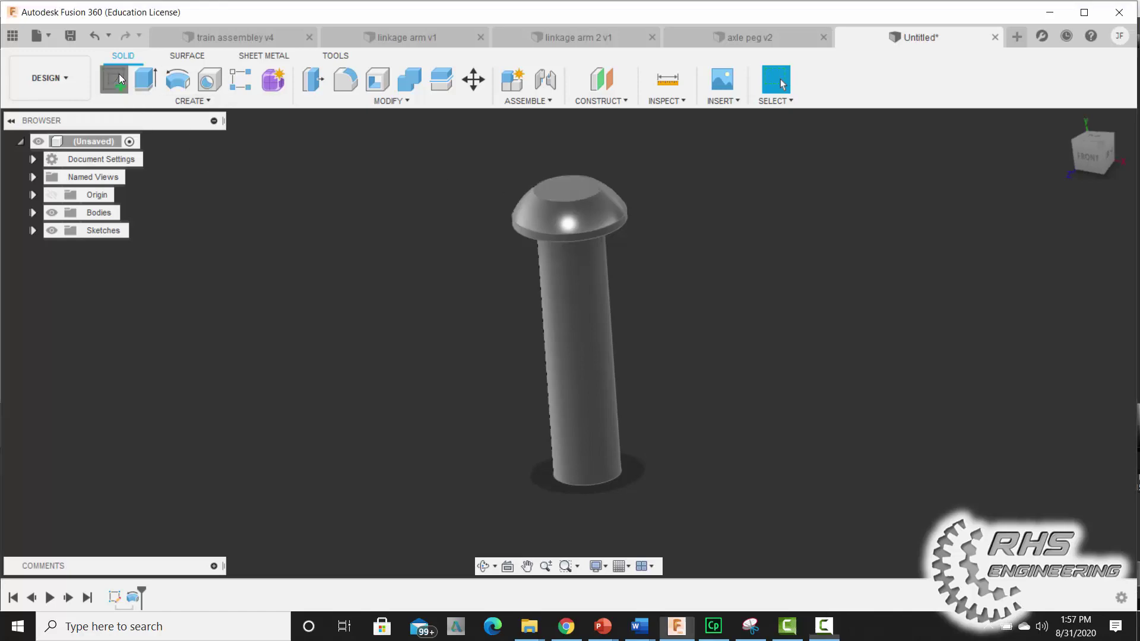
click(558, 190)
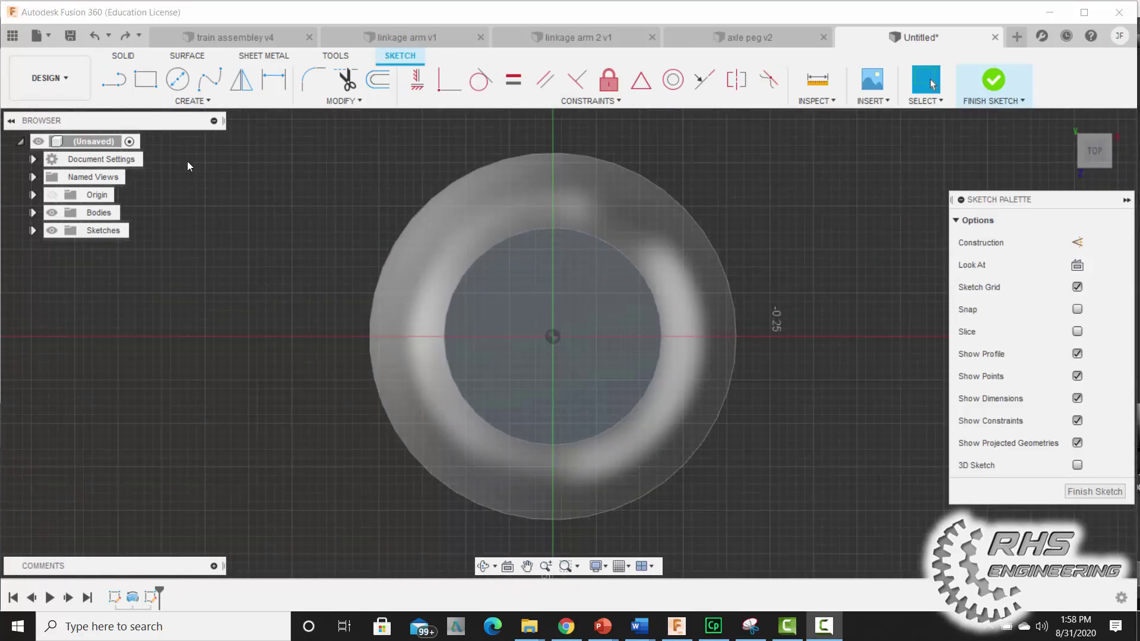
click(190, 101)
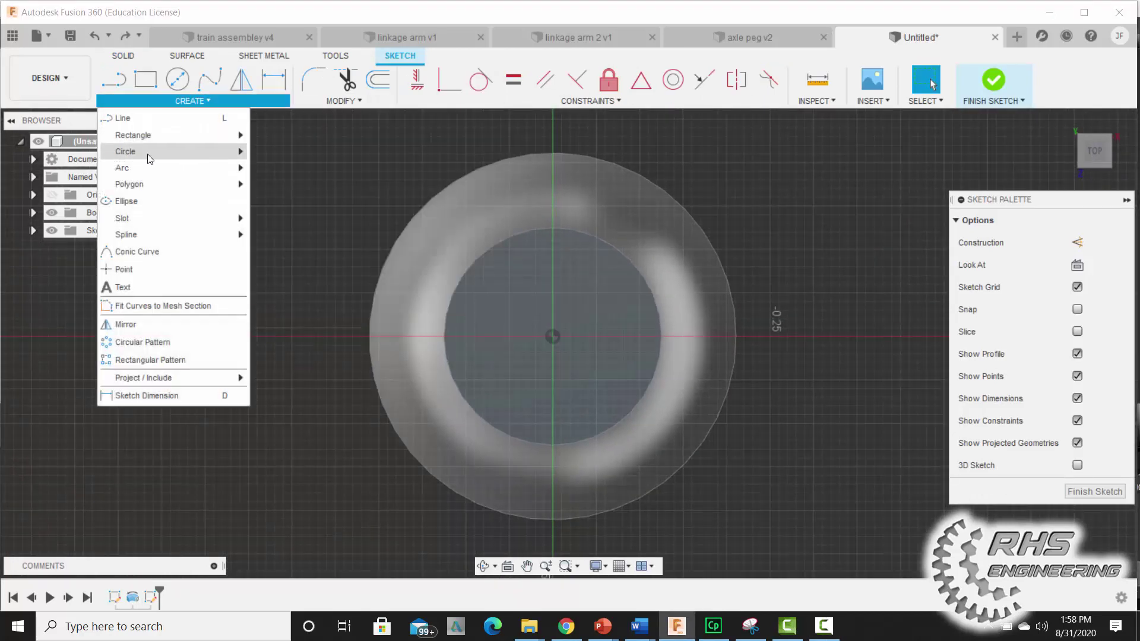
mouse_move(144, 184)
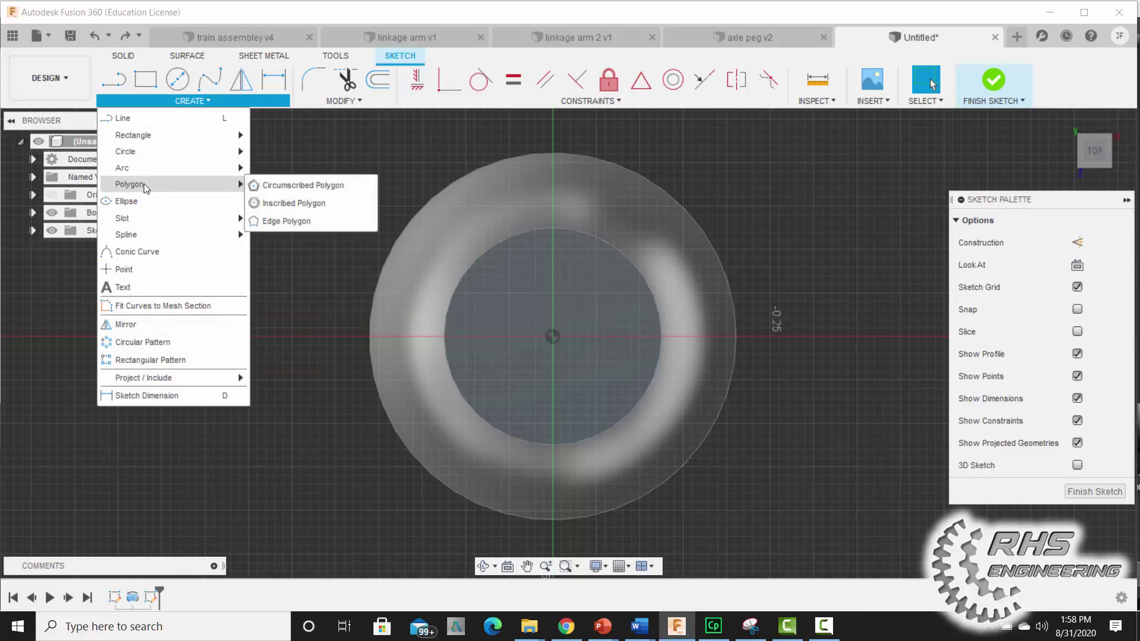
click(282, 186)
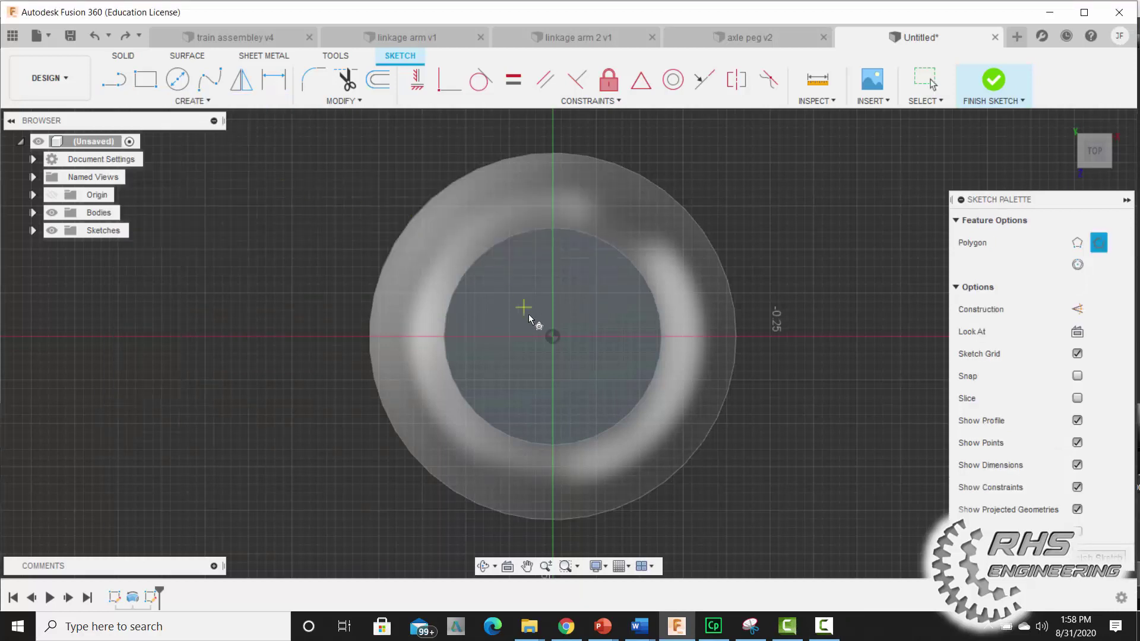
click(553, 336)
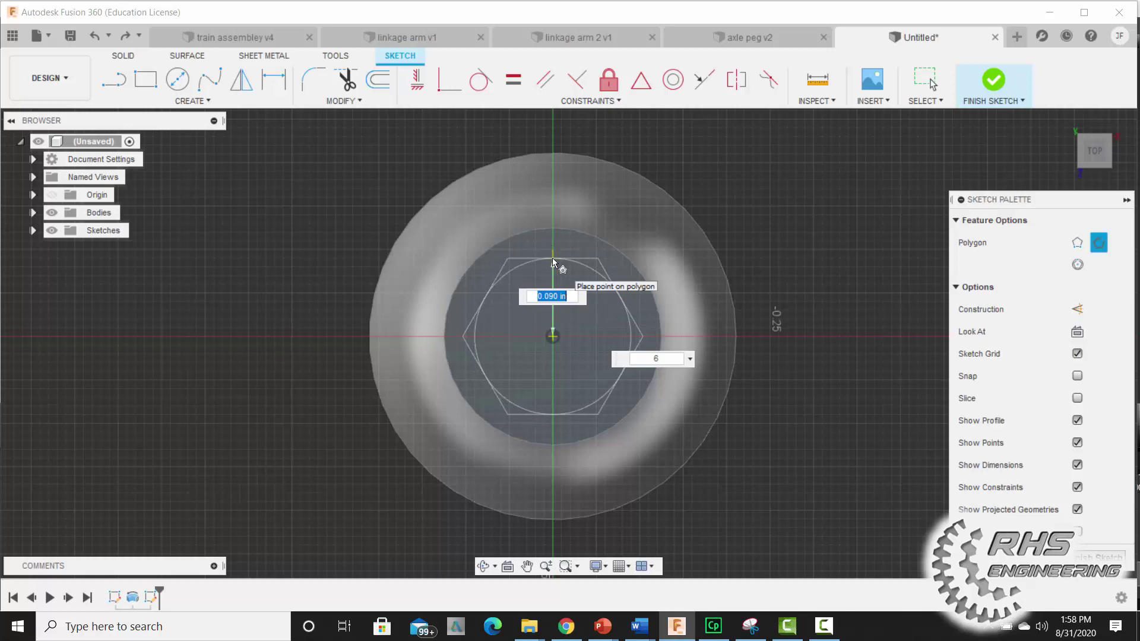
click(553, 260)
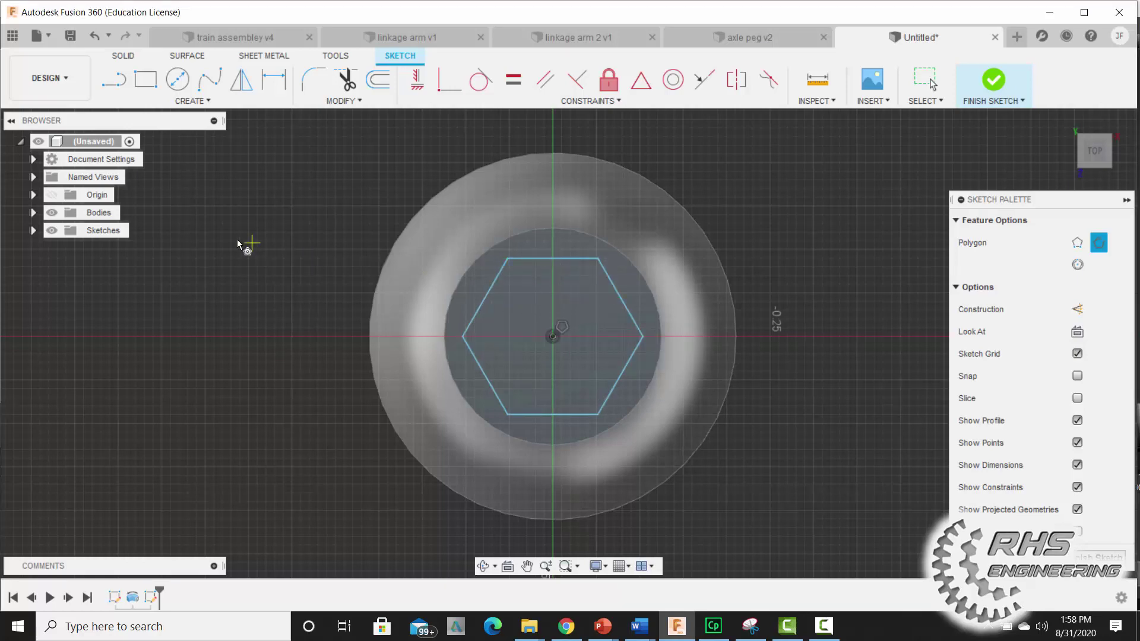
Dimension the hexagon 5/32 in across its two horizontal flats and finish the sketch.
click(274, 79)
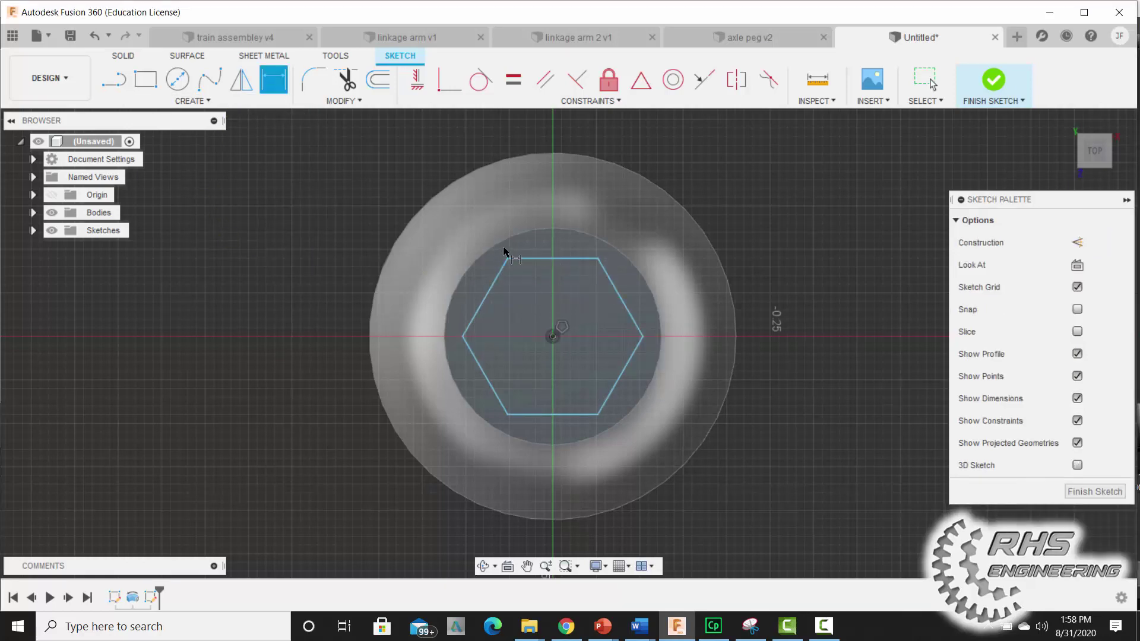
click(550, 259)
click(561, 413)
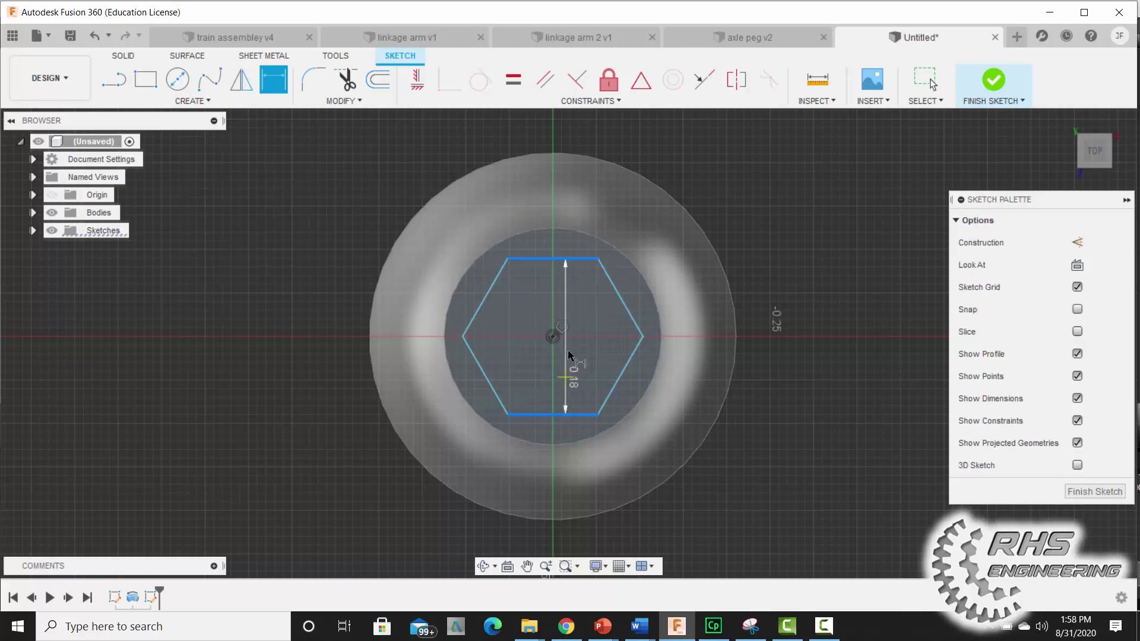
click(588, 343)
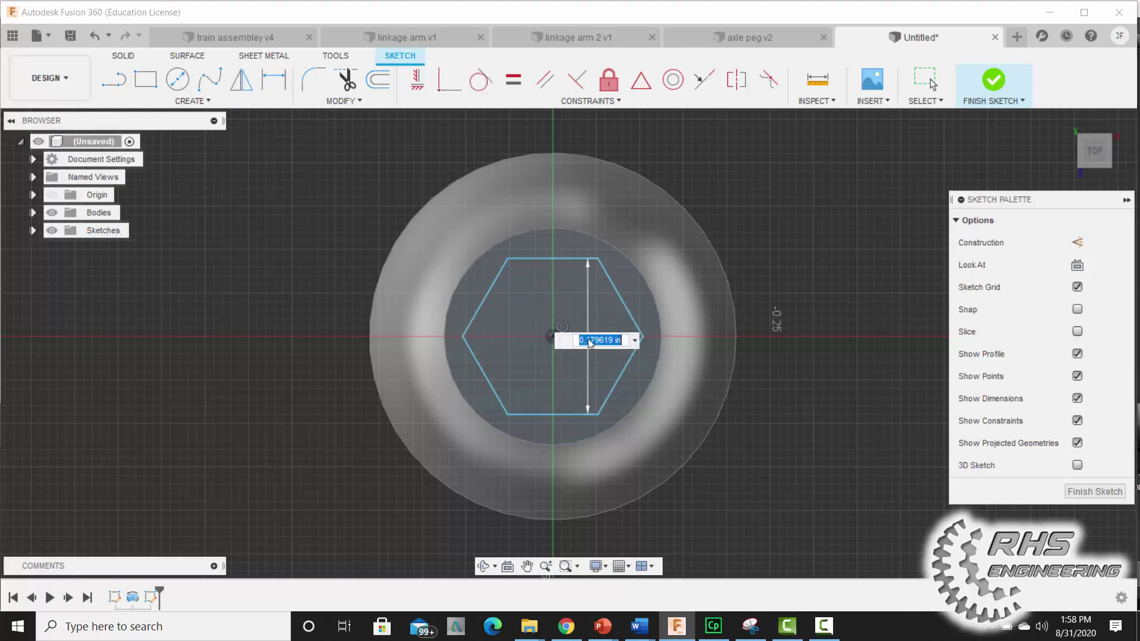
text(5/32)
key(Return)
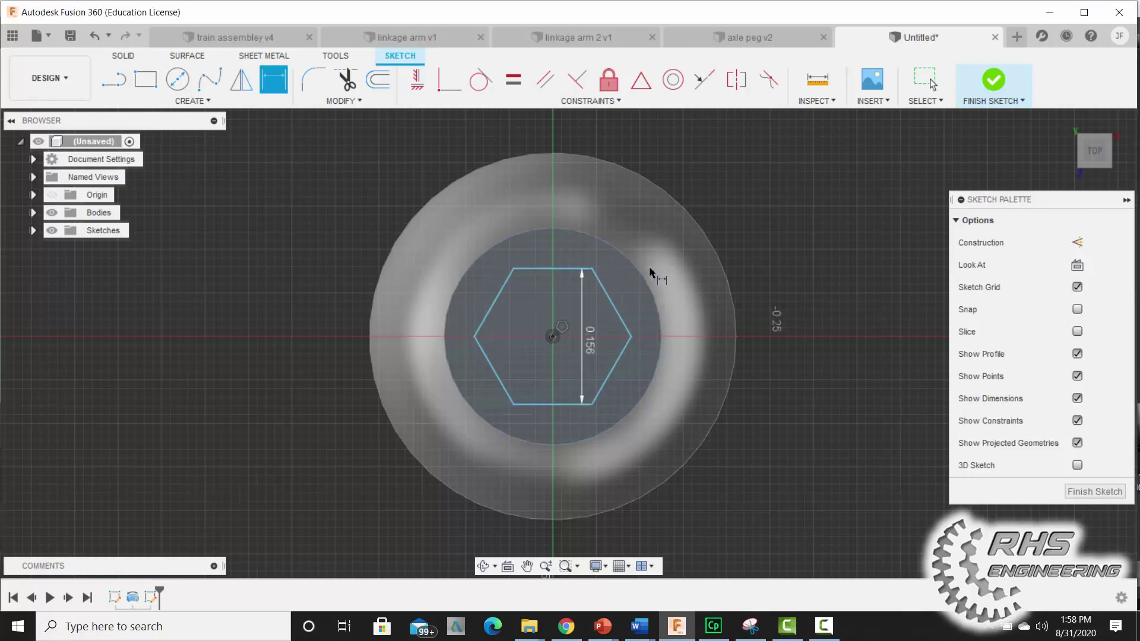
click(997, 80)
Extrude the hexagon profile -0.111 in into the head as a cut to form the hex socket.
shift+middle_drag(939, 249, 730, 223)
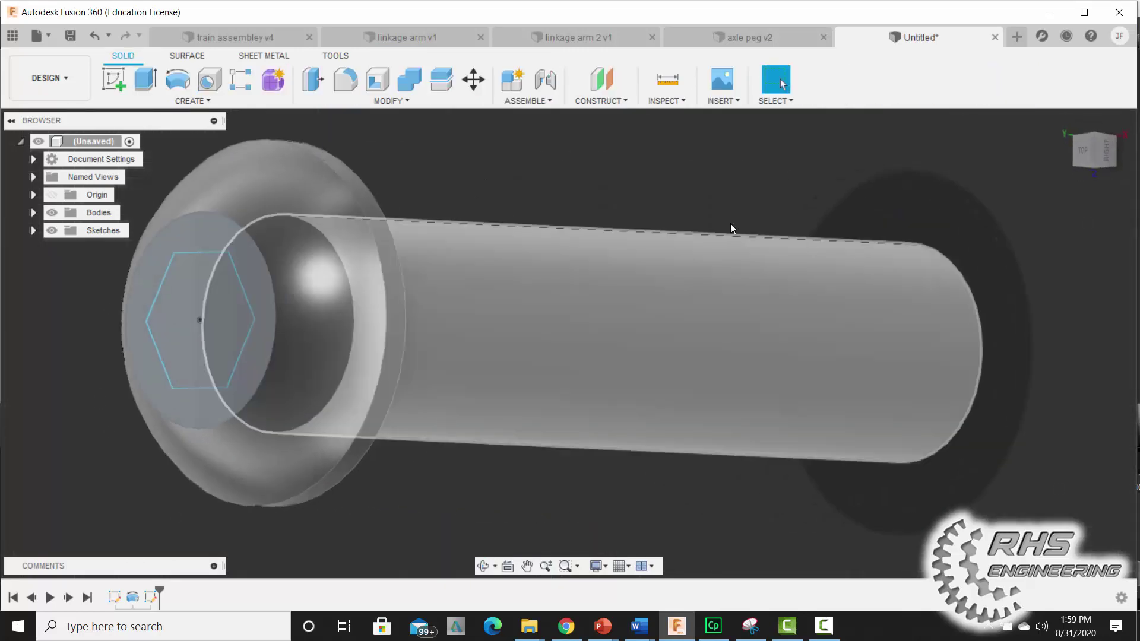
click(147, 87)
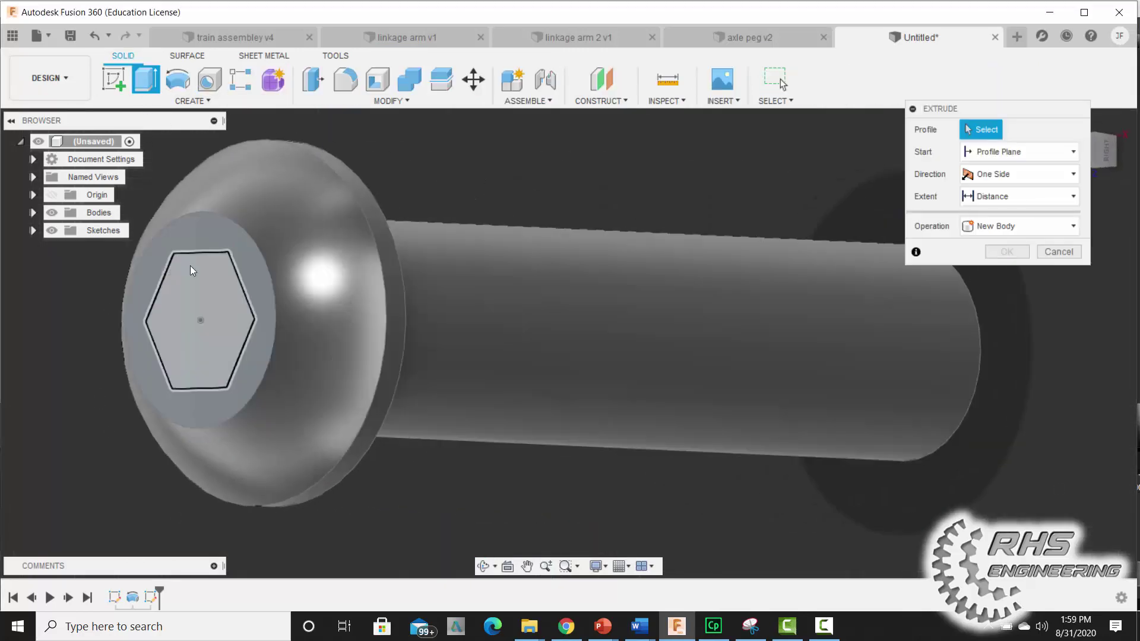
click(190, 266)
text(-)
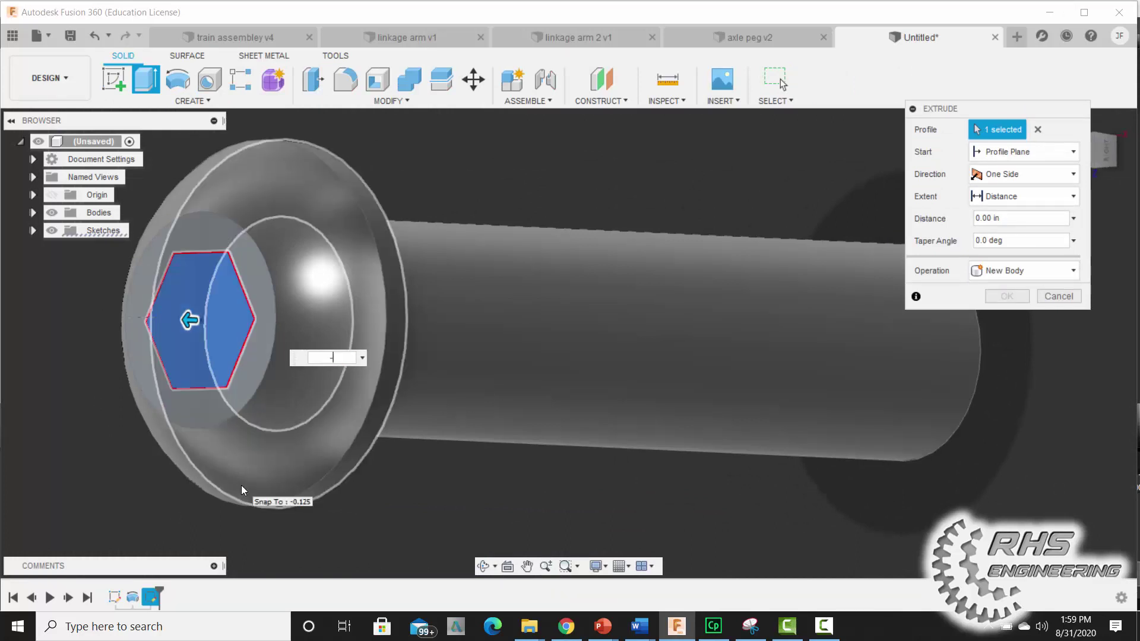
text(.111)
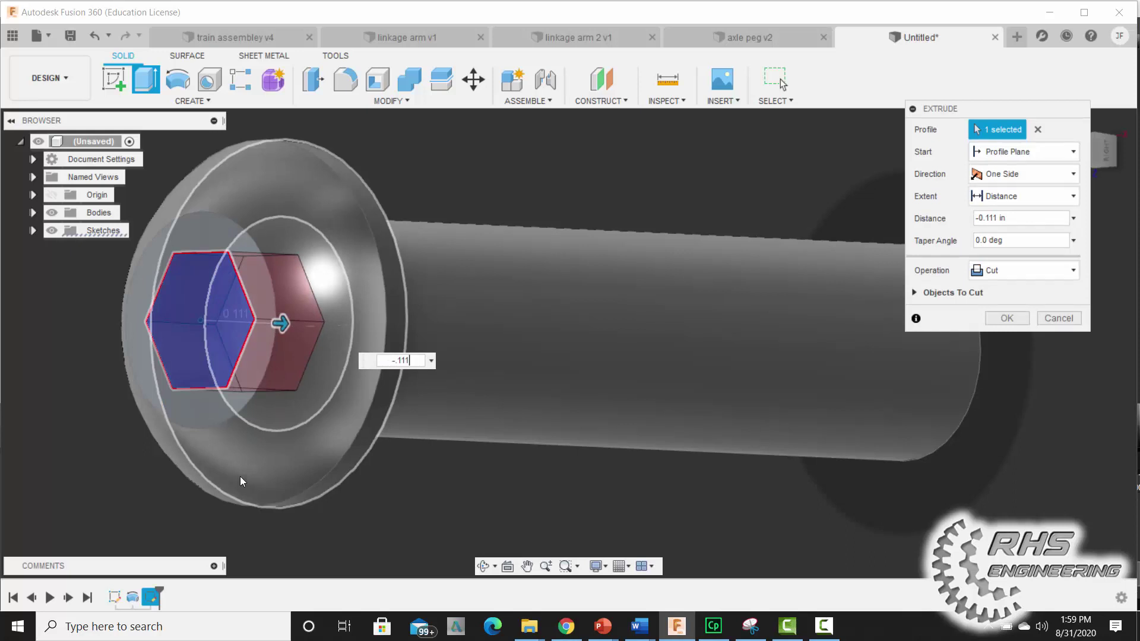
key(Return)
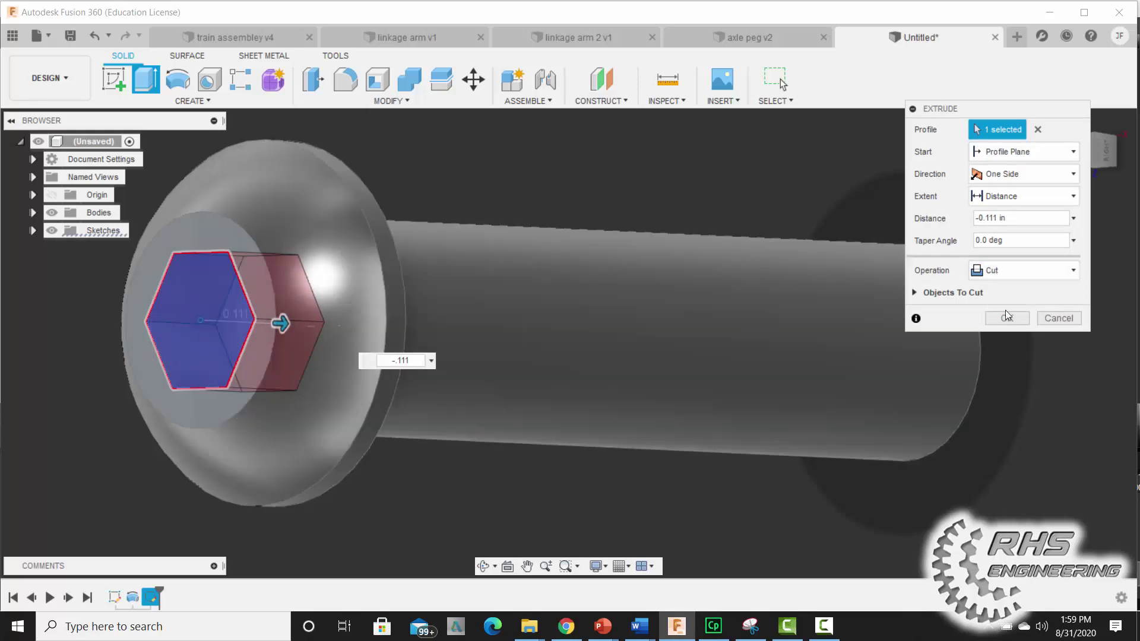
click(1007, 318)
scroll(735, 240, down, 2)
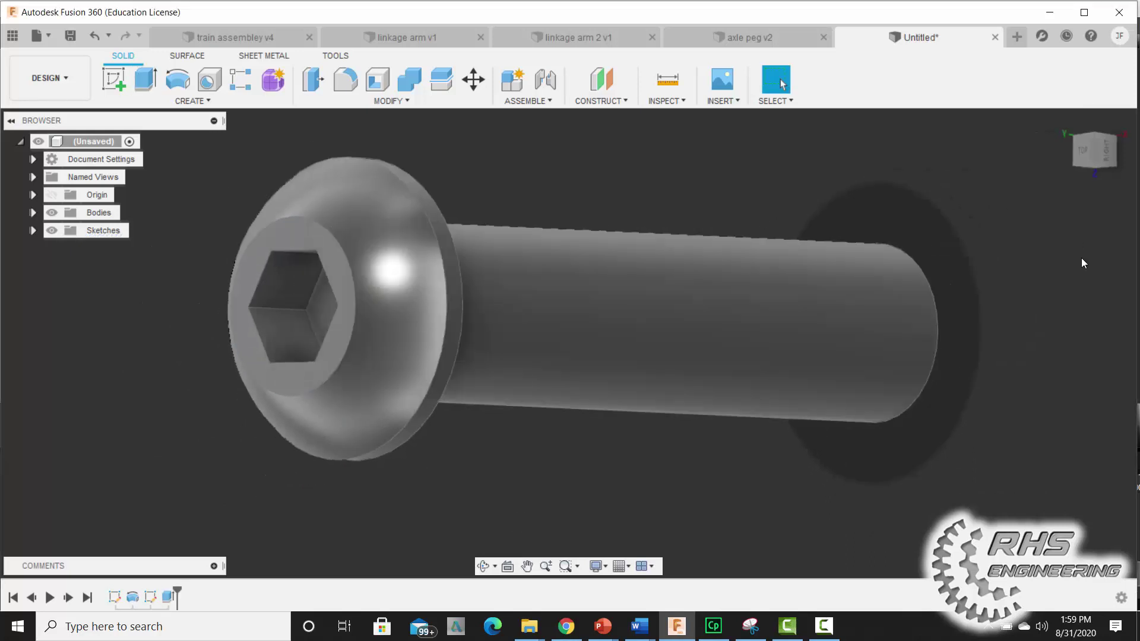
shift+middle_drag(614, 503, 776, 401)
scroll(779, 403, down, 5)
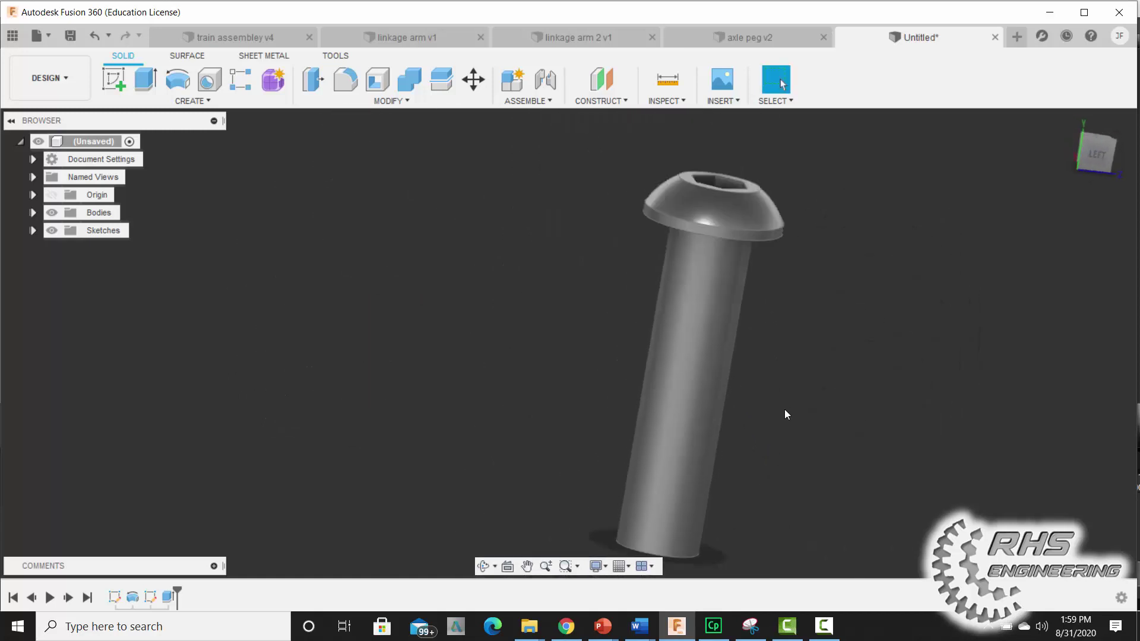
Chamfer the circular edge at the free end of the bolt's shank with an equal distance of 0.03 in.
key(F10)
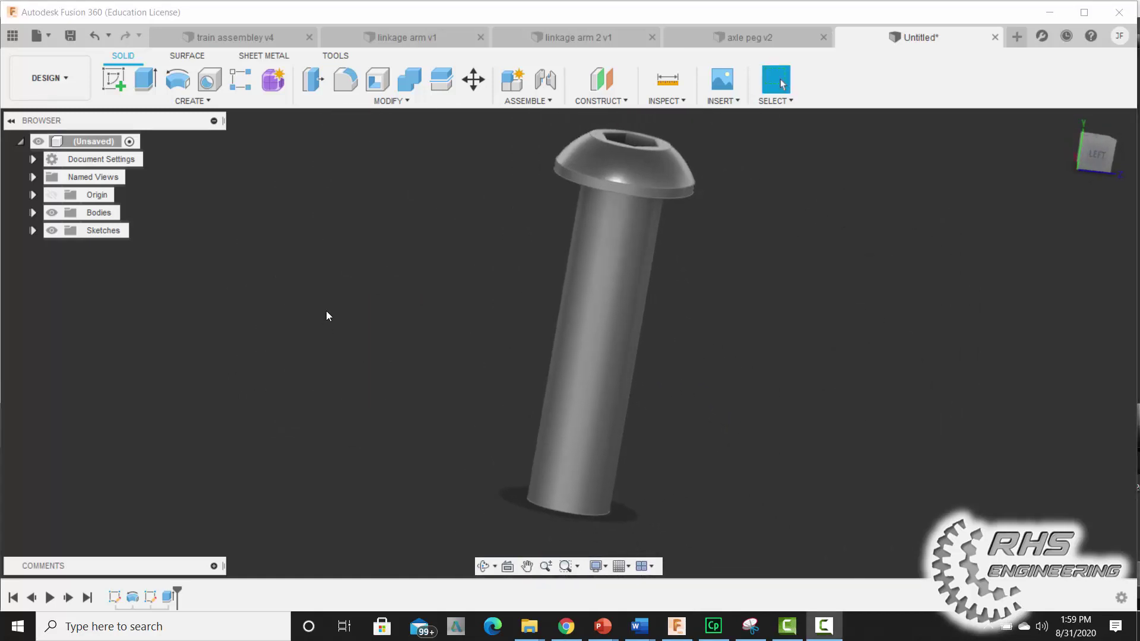
click(381, 101)
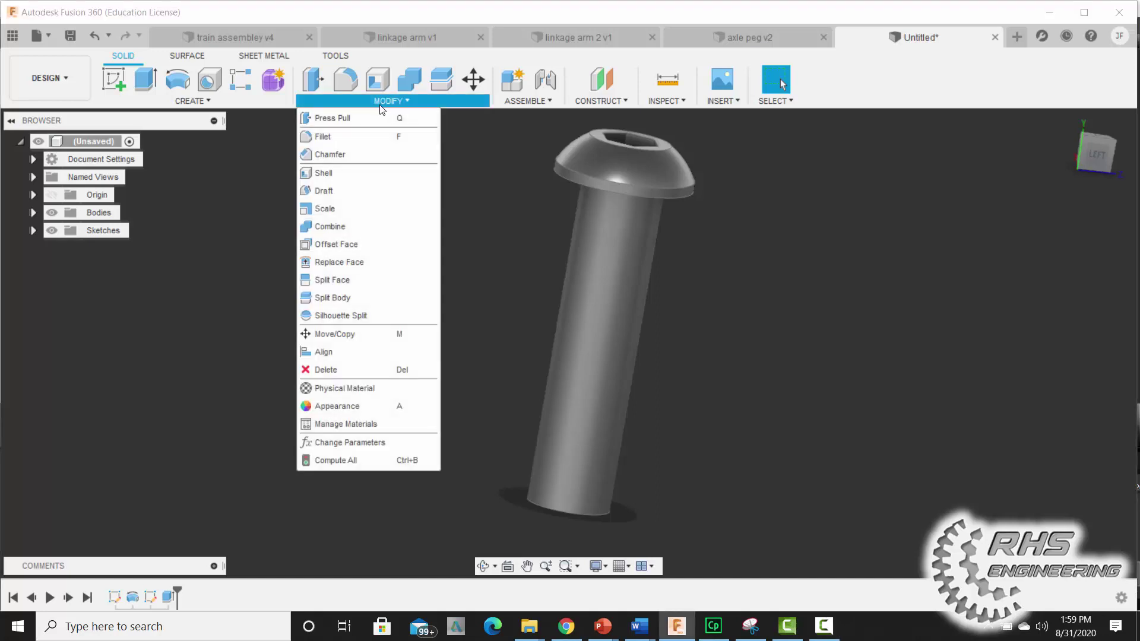
click(330, 155)
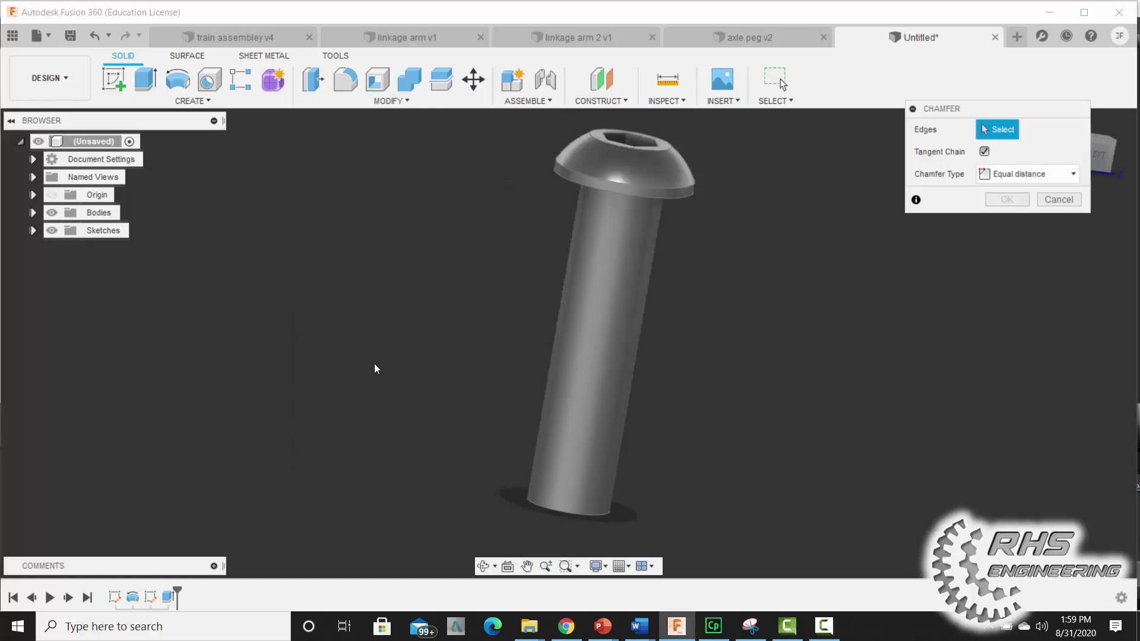
shift+middle_drag(376, 393, 396, 270)
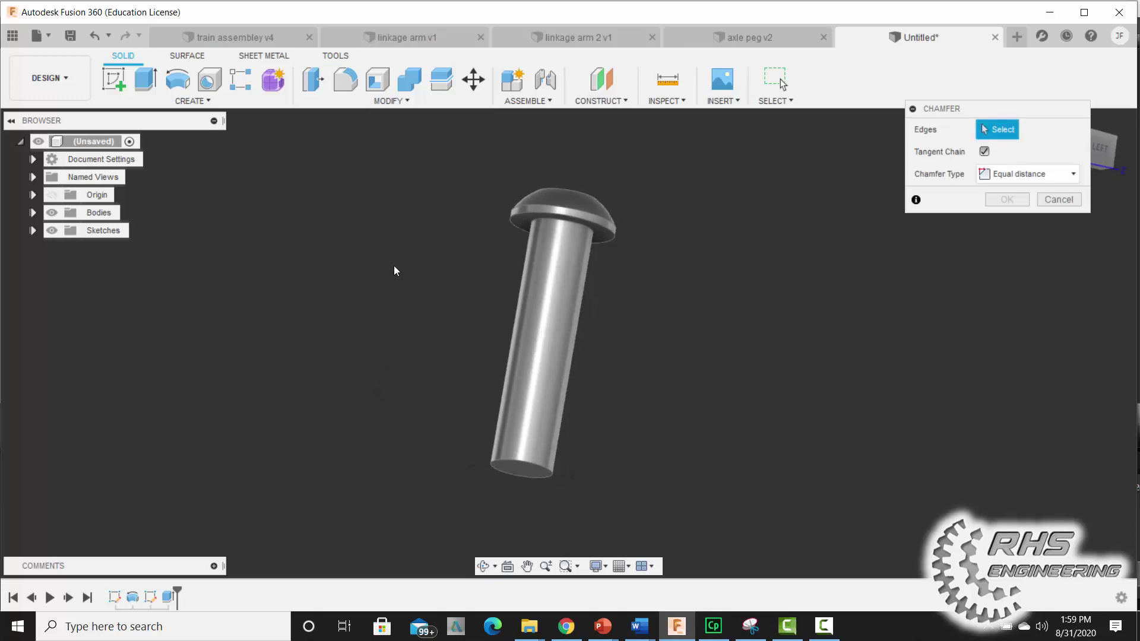
click(509, 462)
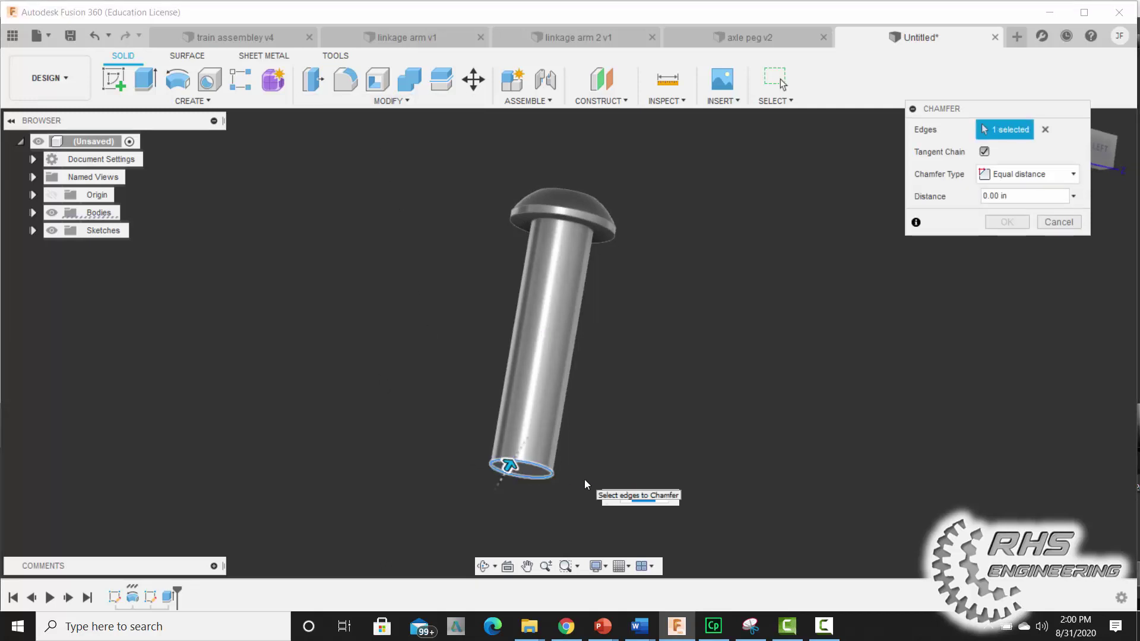
text(.03)
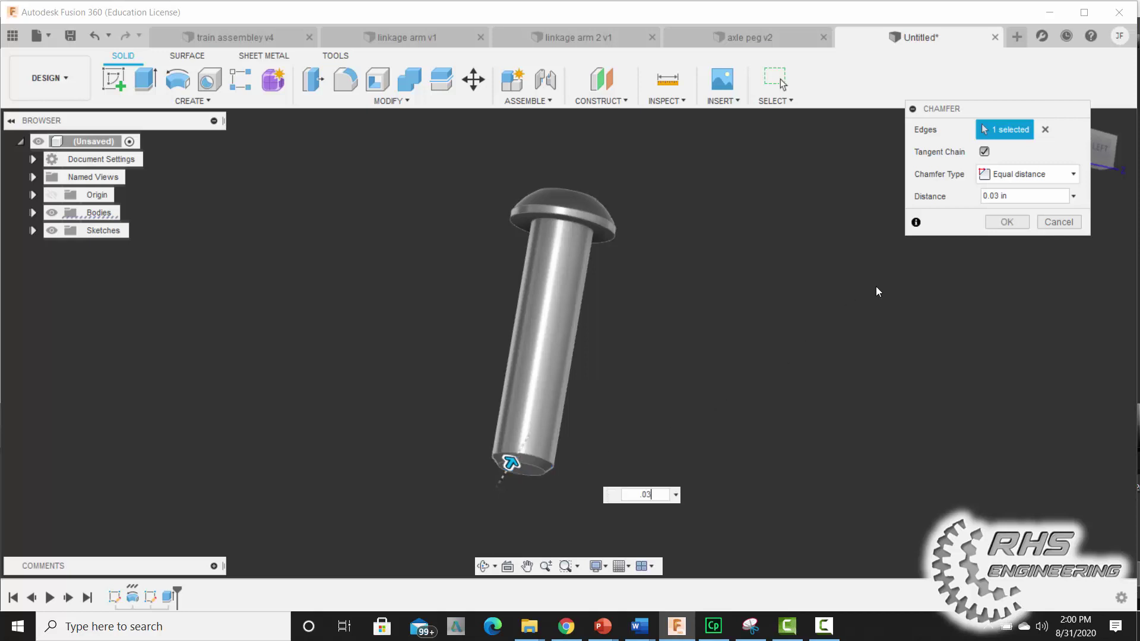
click(986, 221)
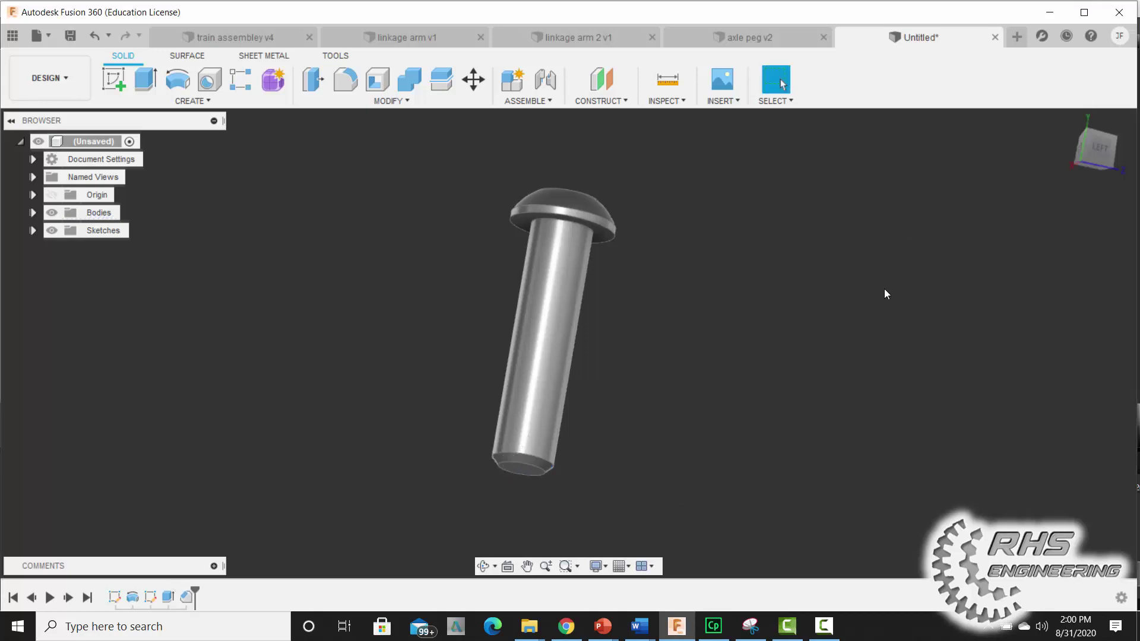
Start a Thread feature using ANSI Unified Screw Threads, size 0.25 in and designation 1/4-20 UNC.
shift+middle_drag(885, 294, 850, 304)
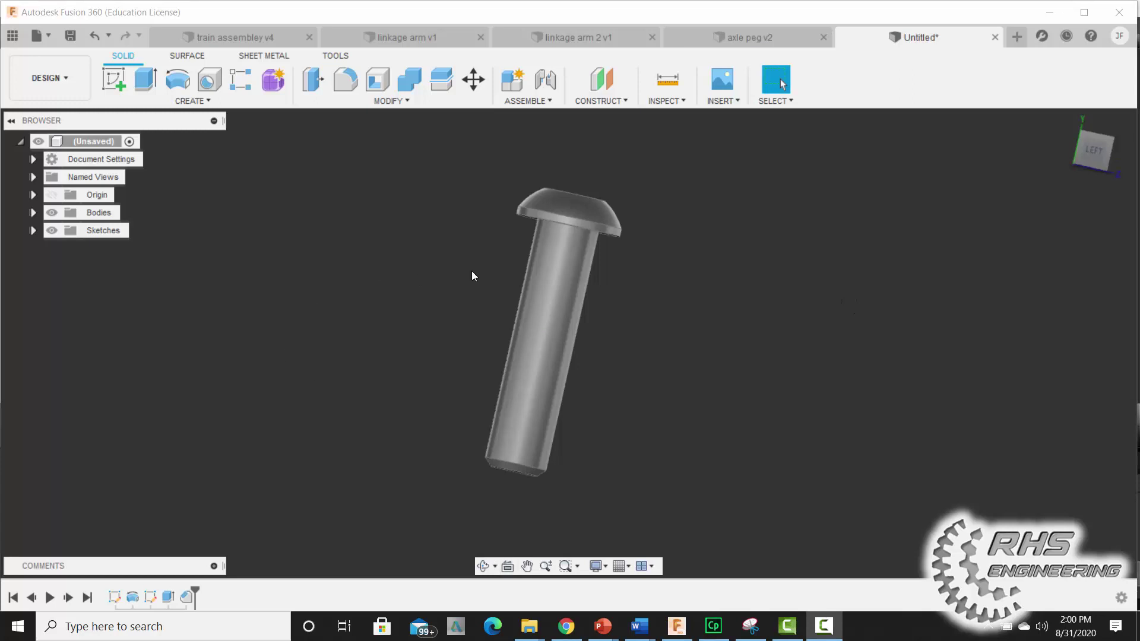
click(188, 99)
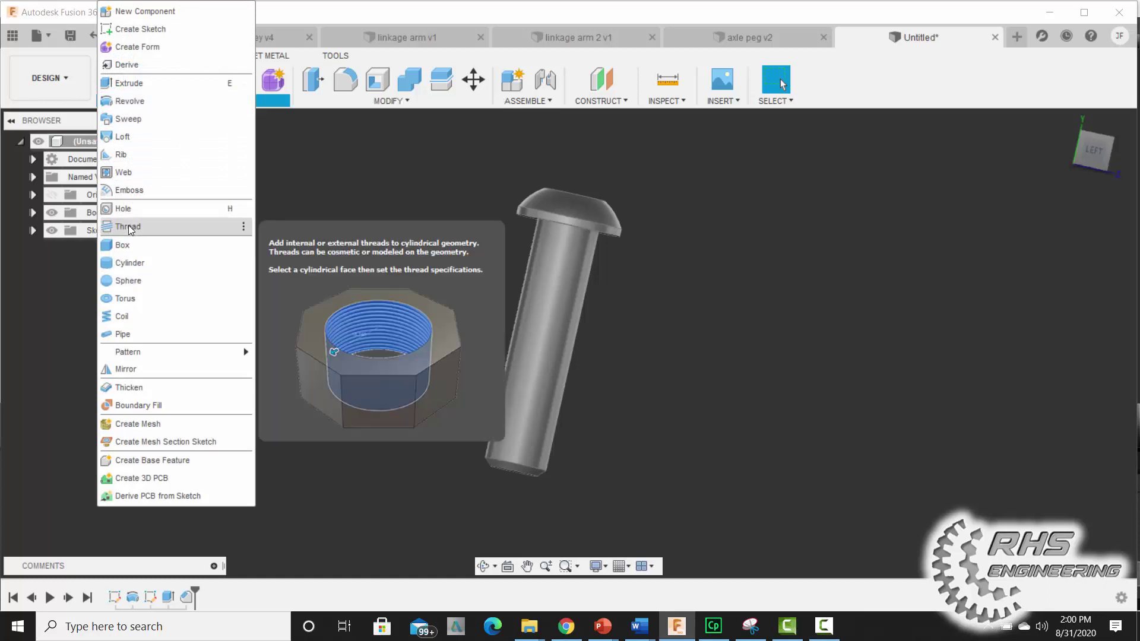
click(128, 226)
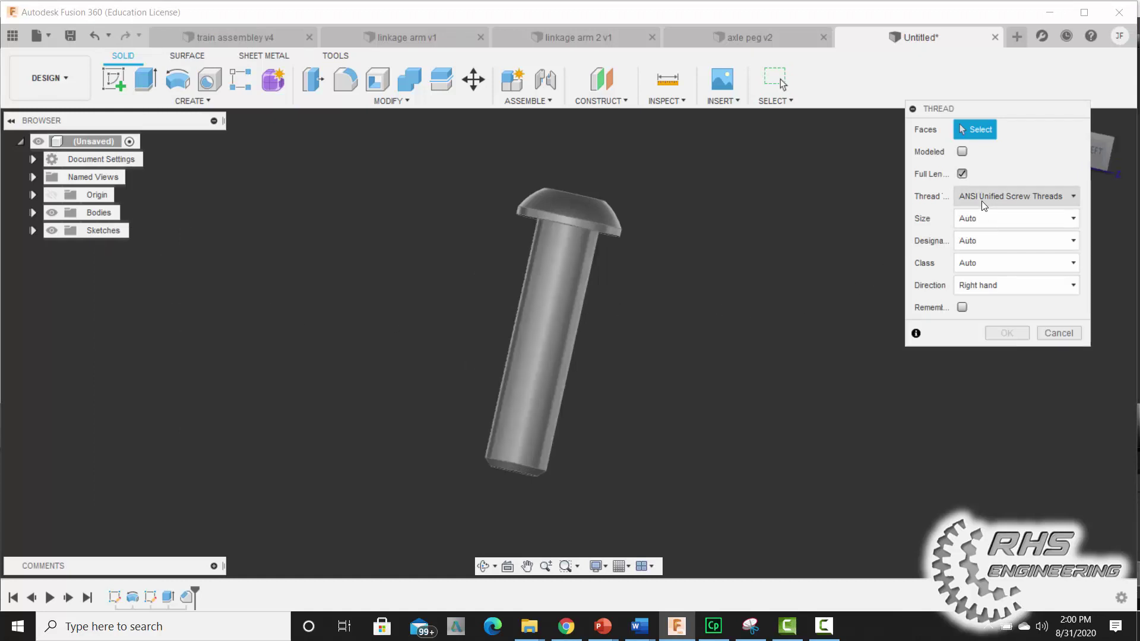
click(970, 262)
click(969, 262)
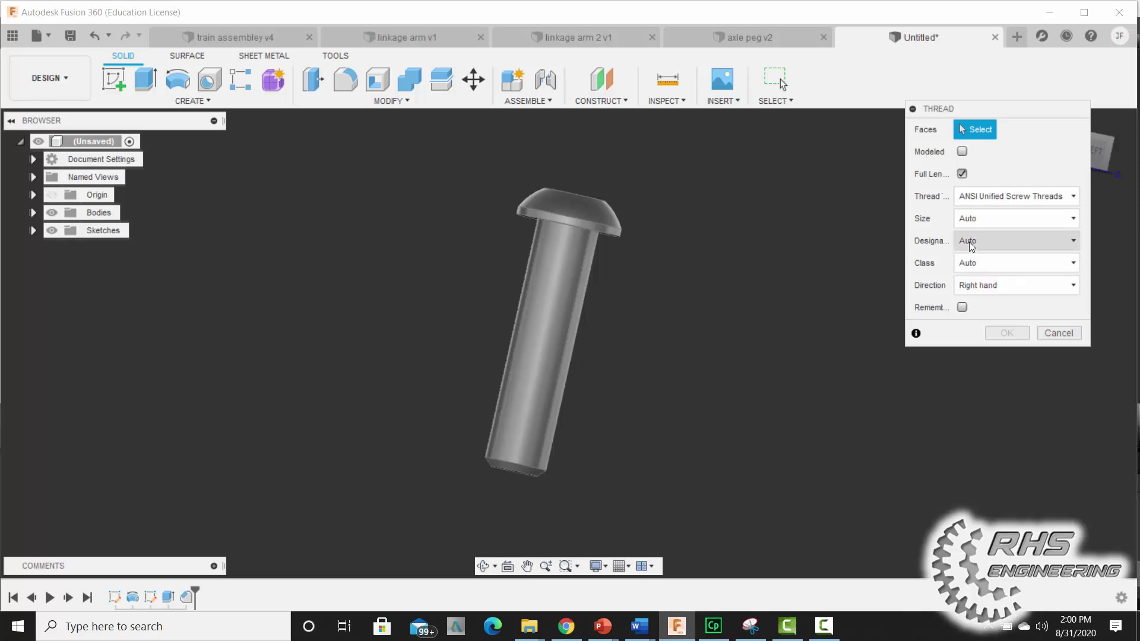
click(968, 219)
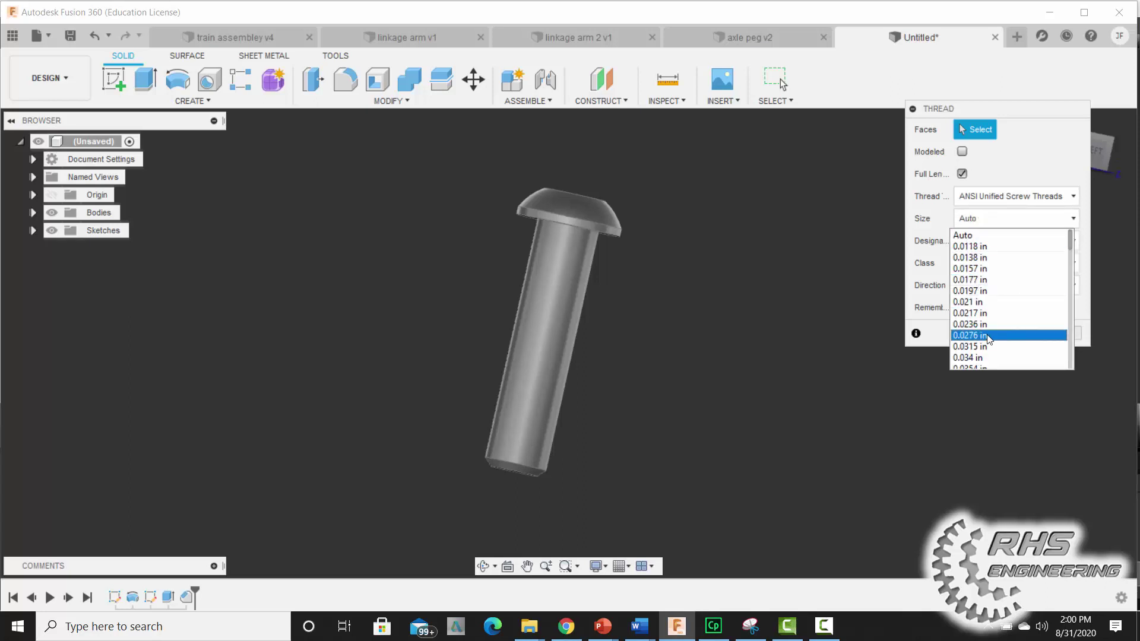
scroll(989, 339, down, 2)
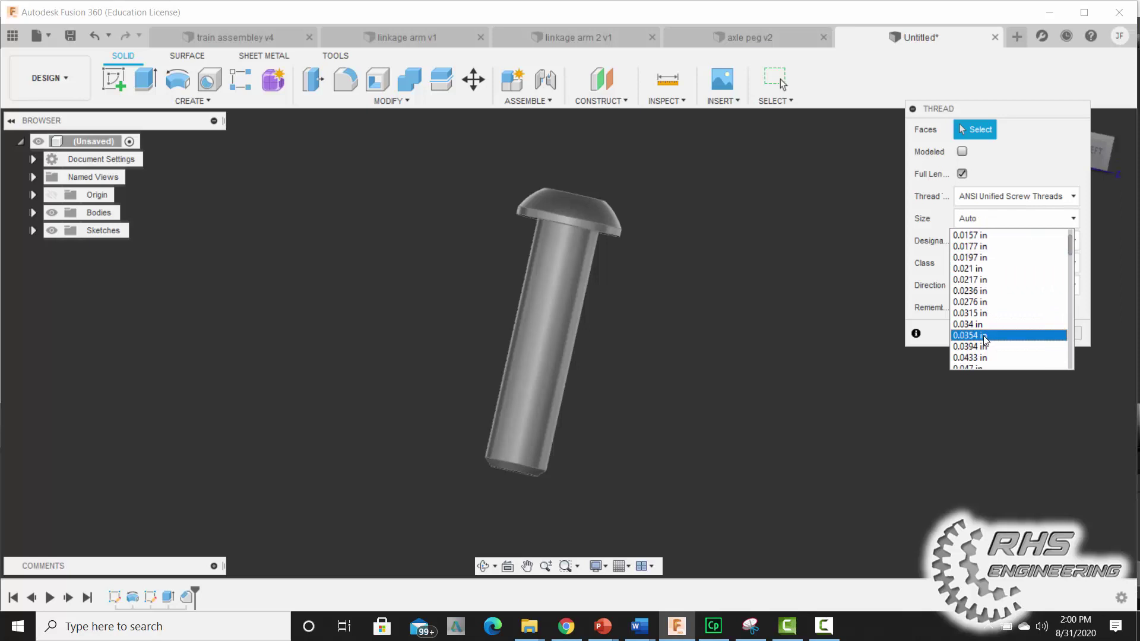
scroll(979, 332, up, 1)
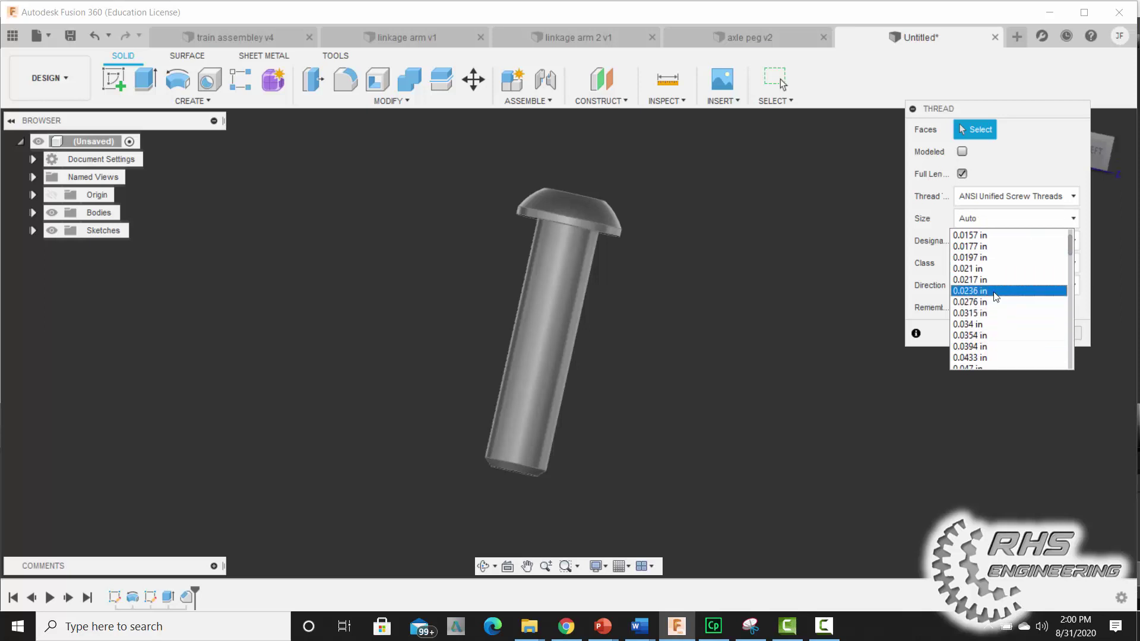
click(1027, 112)
drag(1026, 111, 860, 178)
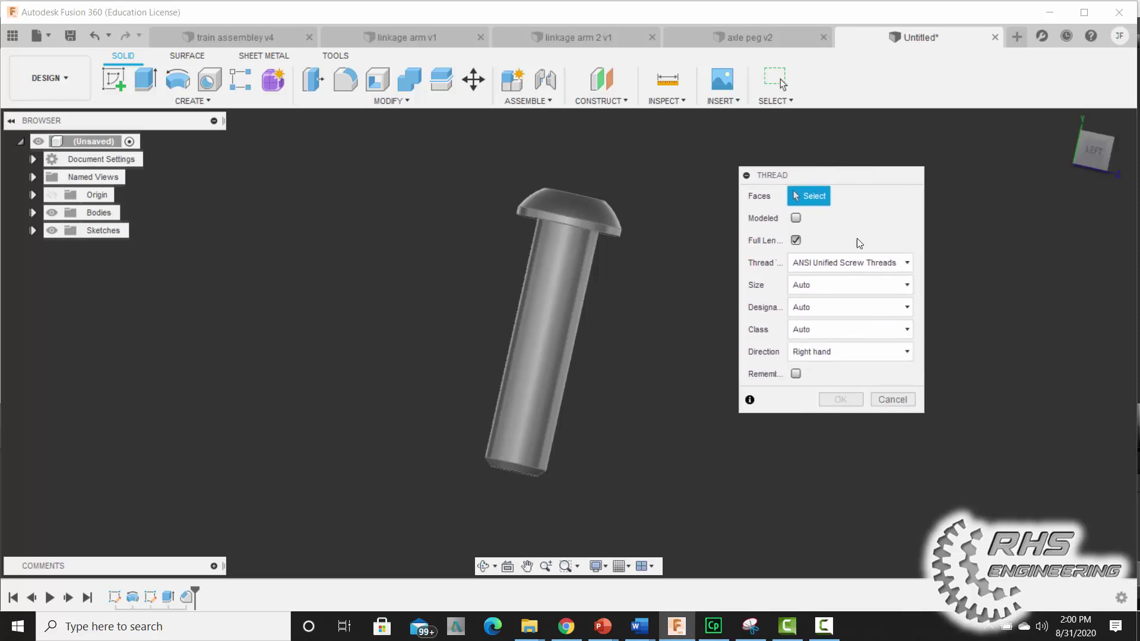
click(824, 285)
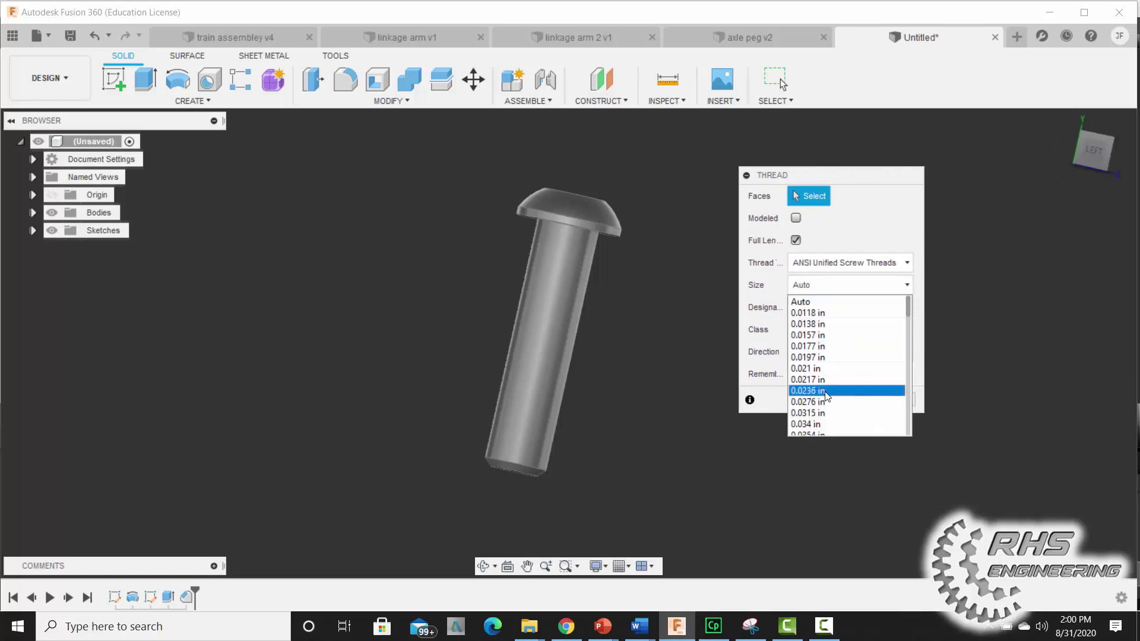
scroll(826, 391, down, 3)
scroll(826, 395, down, 5)
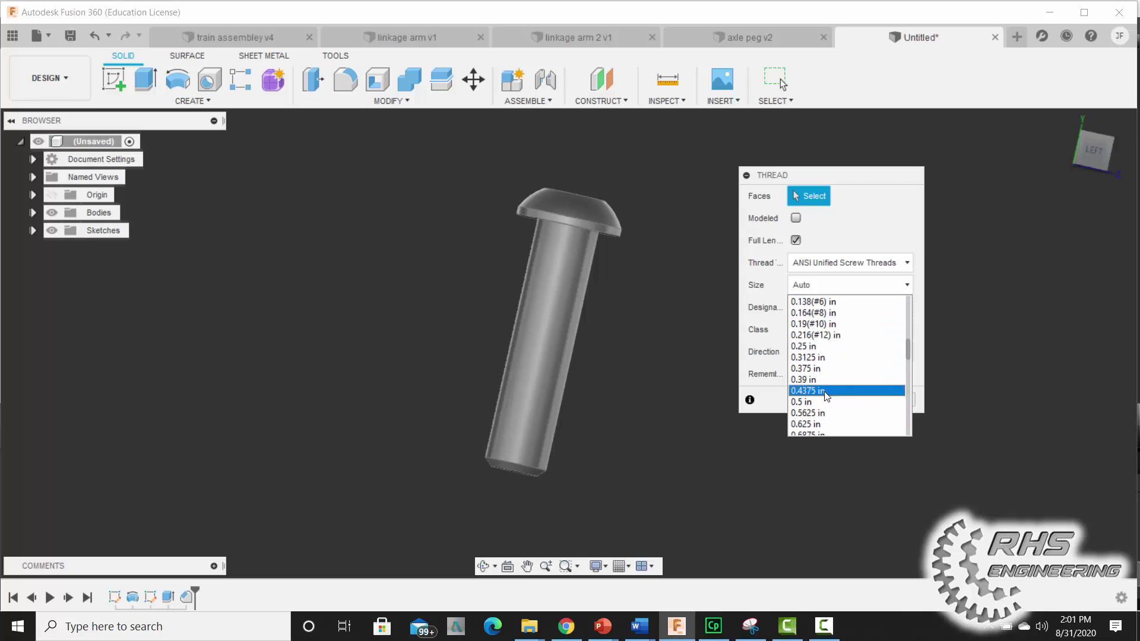
click(812, 347)
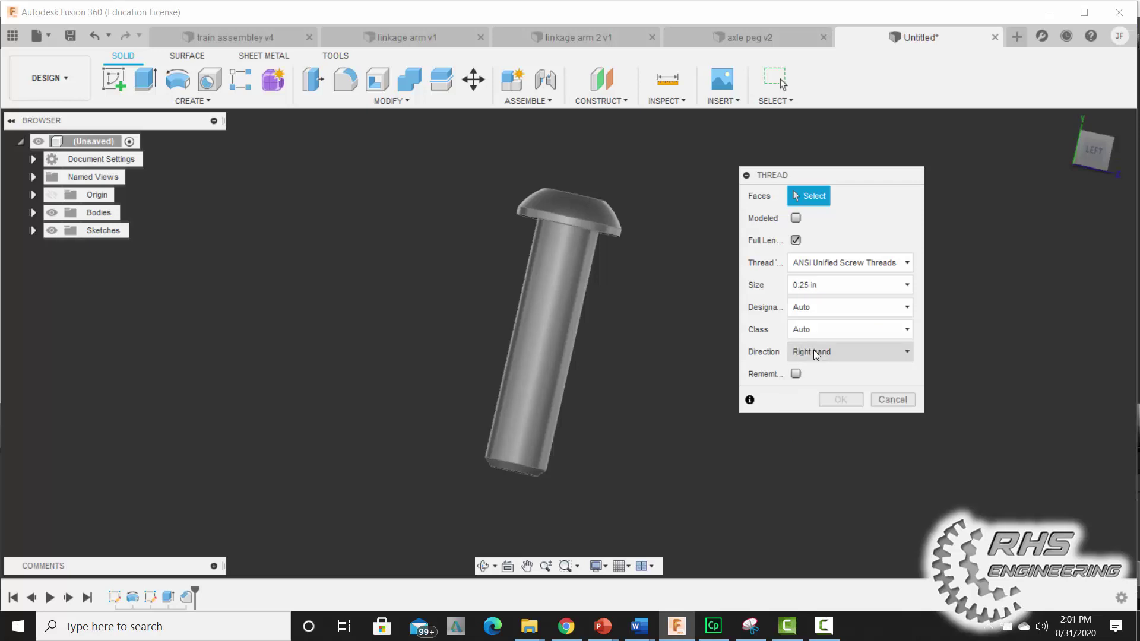
click(812, 313)
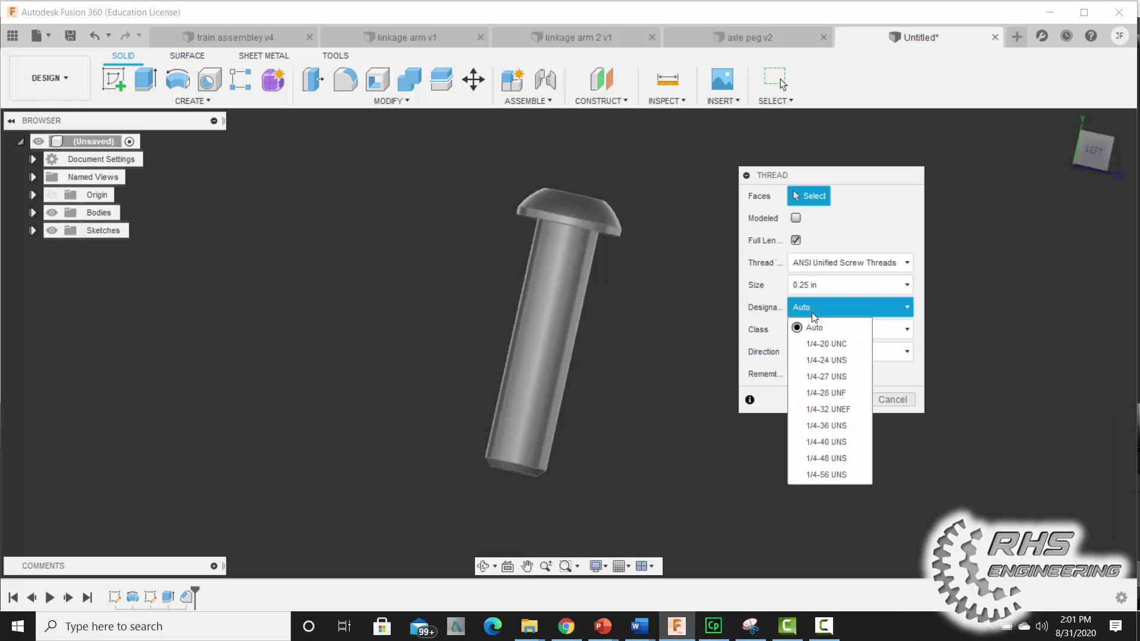
click(816, 343)
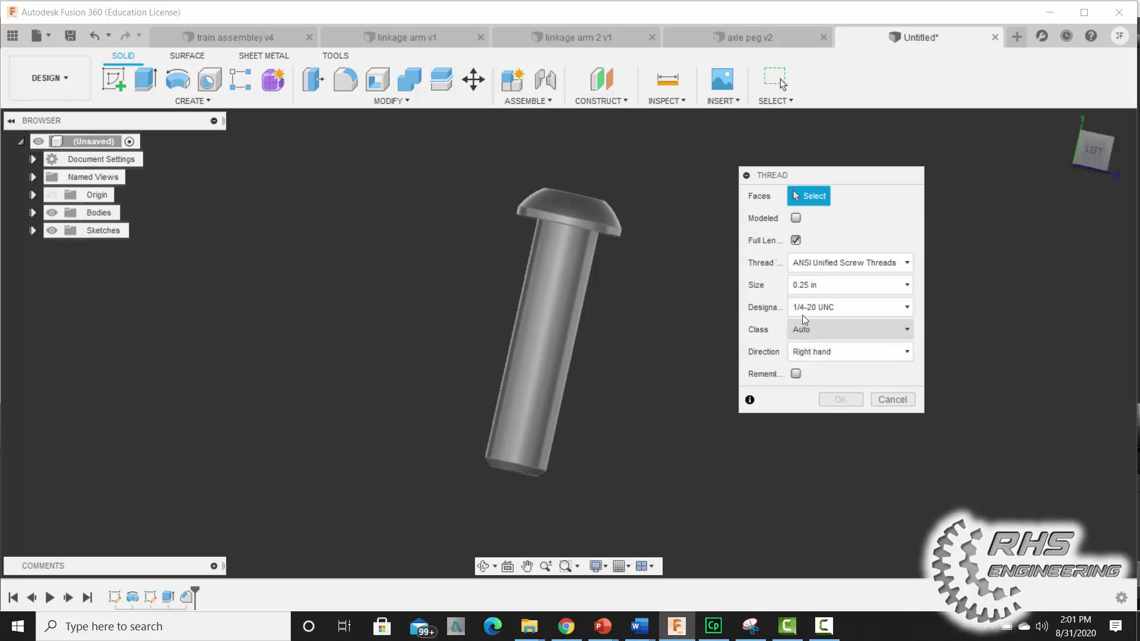
Make the thread modeled and not full length, and apply it to the shank's cylindrical face.
click(796, 218)
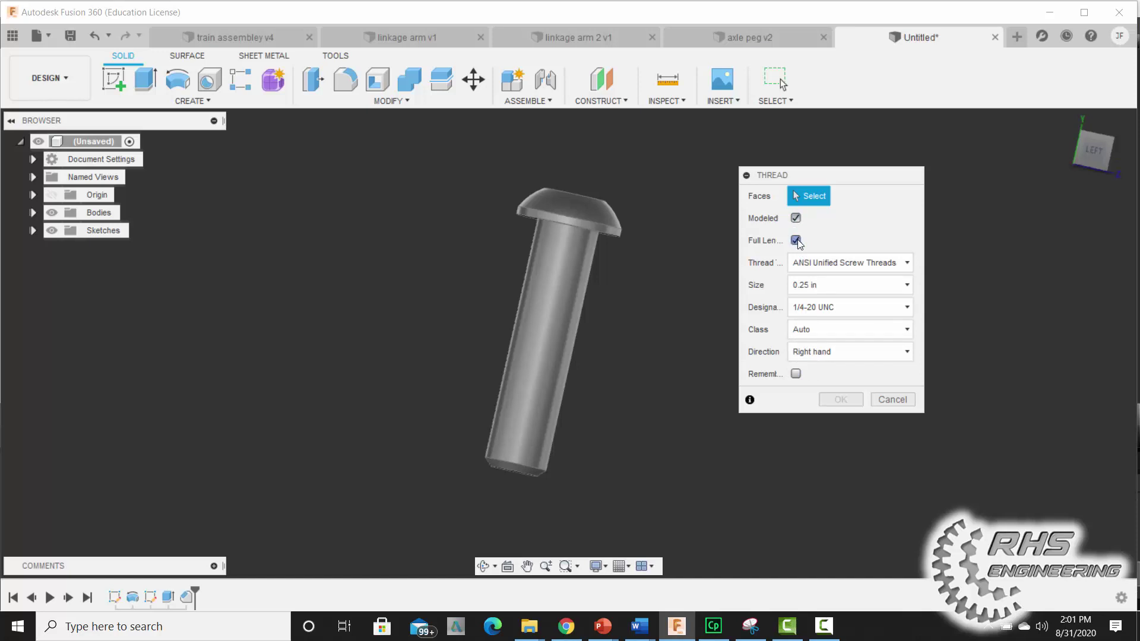
click(796, 241)
click(546, 376)
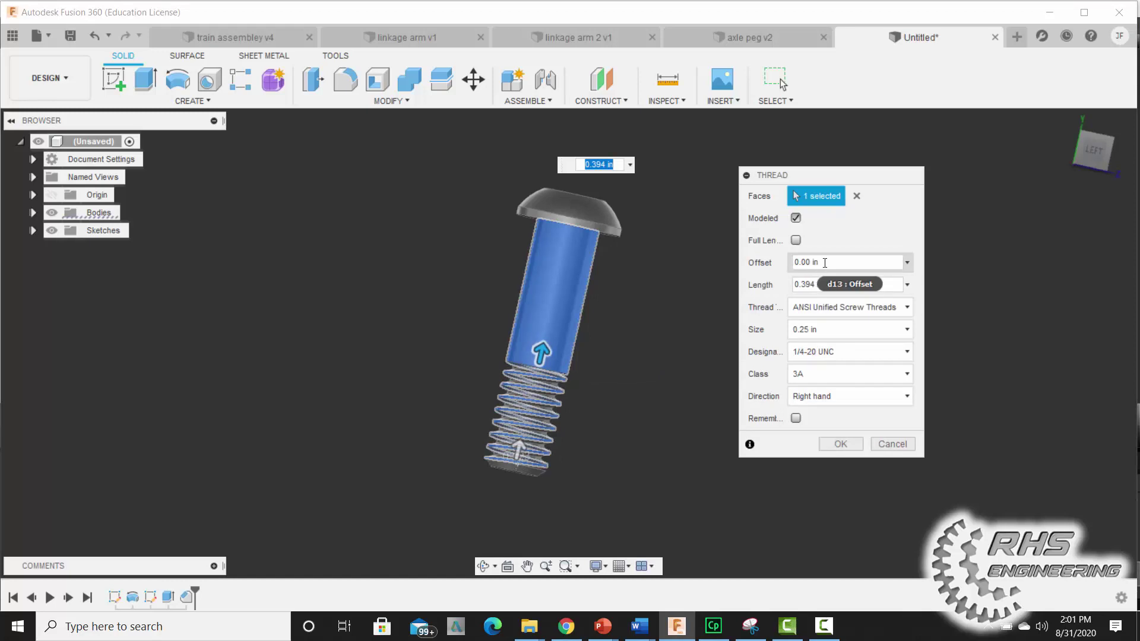
Try a 0.25 in thread offset from the shank's free end and return the offset to 0.00 in.
click(796, 262)
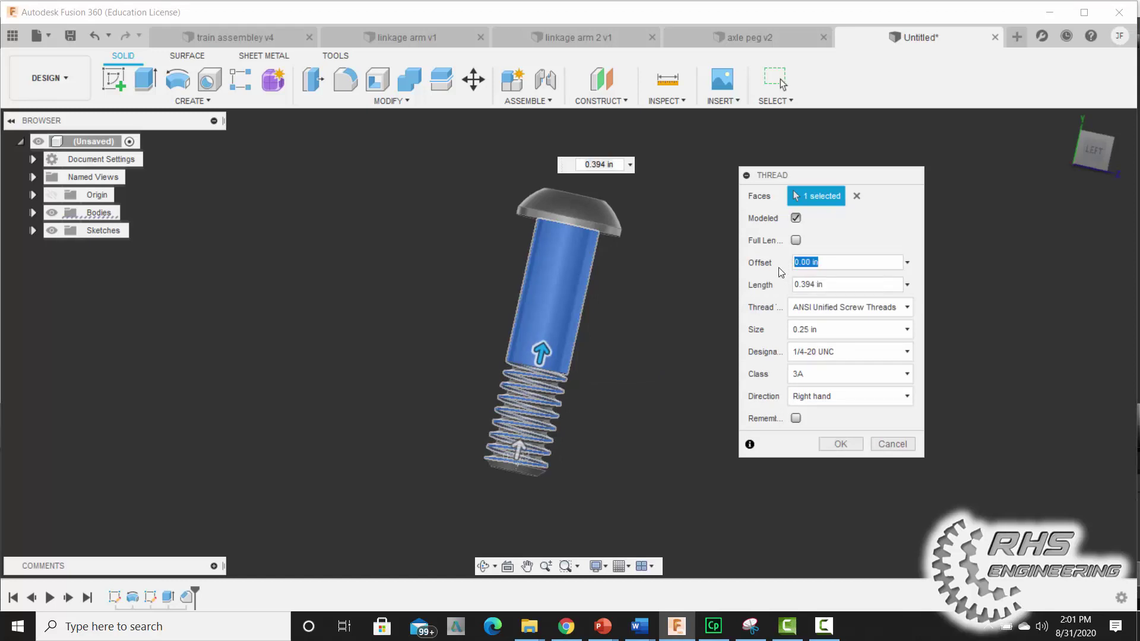
key(BackSpace)
text(.25)
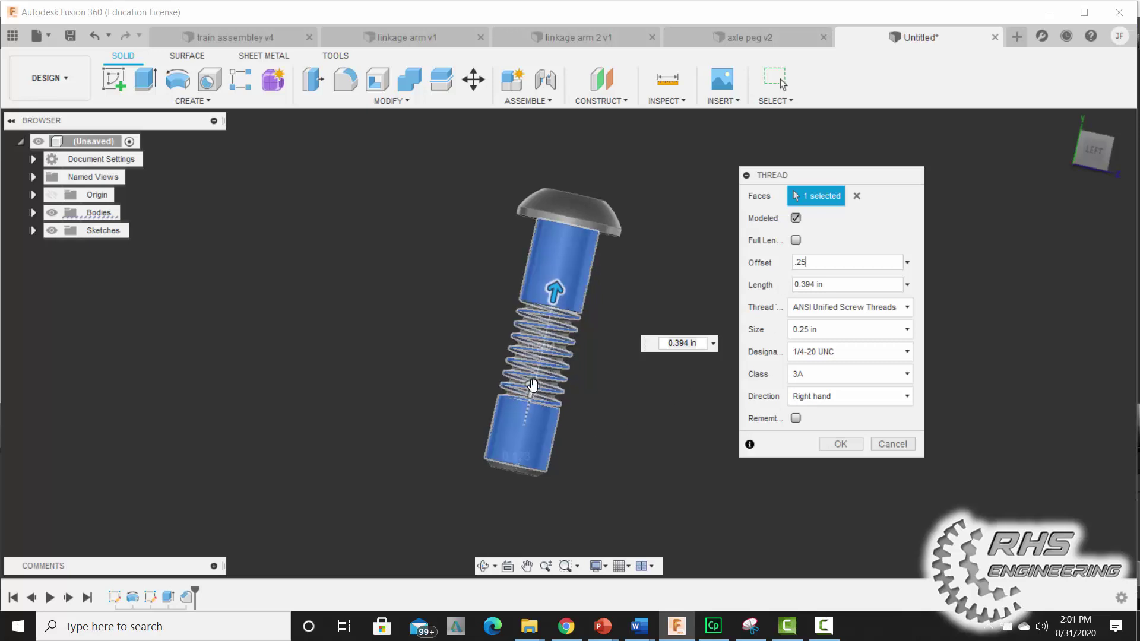
drag(530, 400, 521, 453)
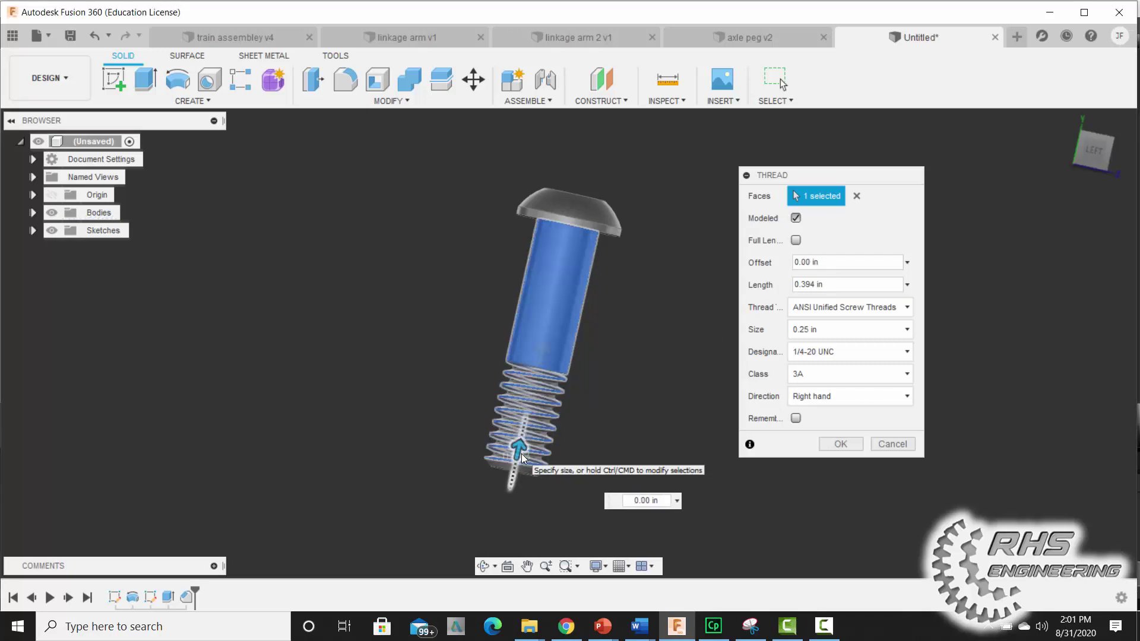
Set the thread length to 0.75 in and create the thread on the shank.
click(822, 262)
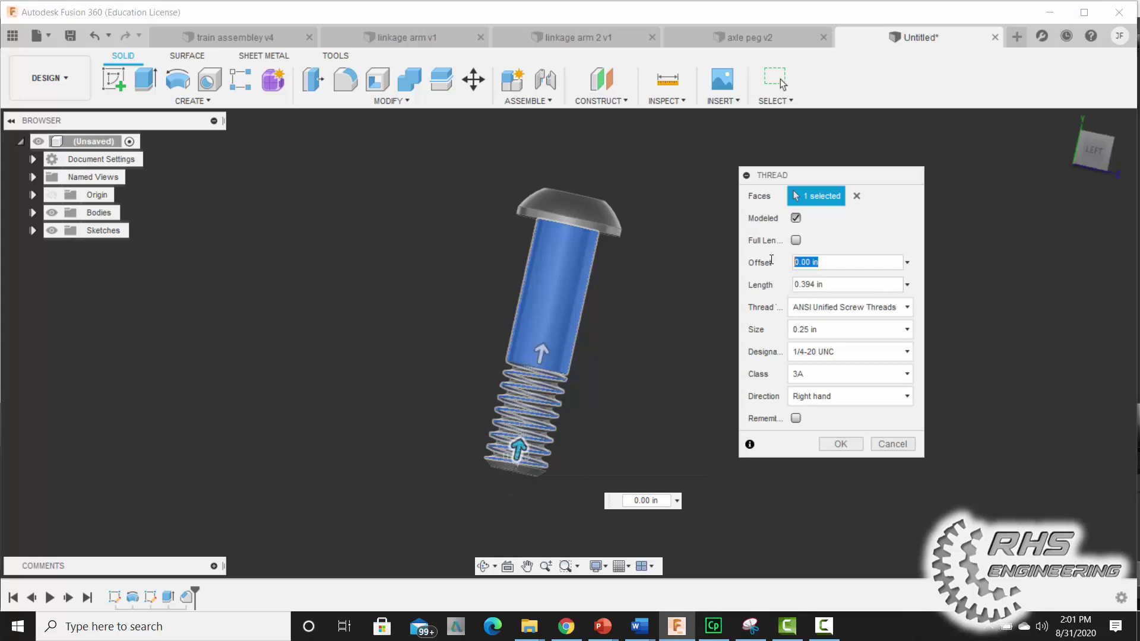
key(Tab)
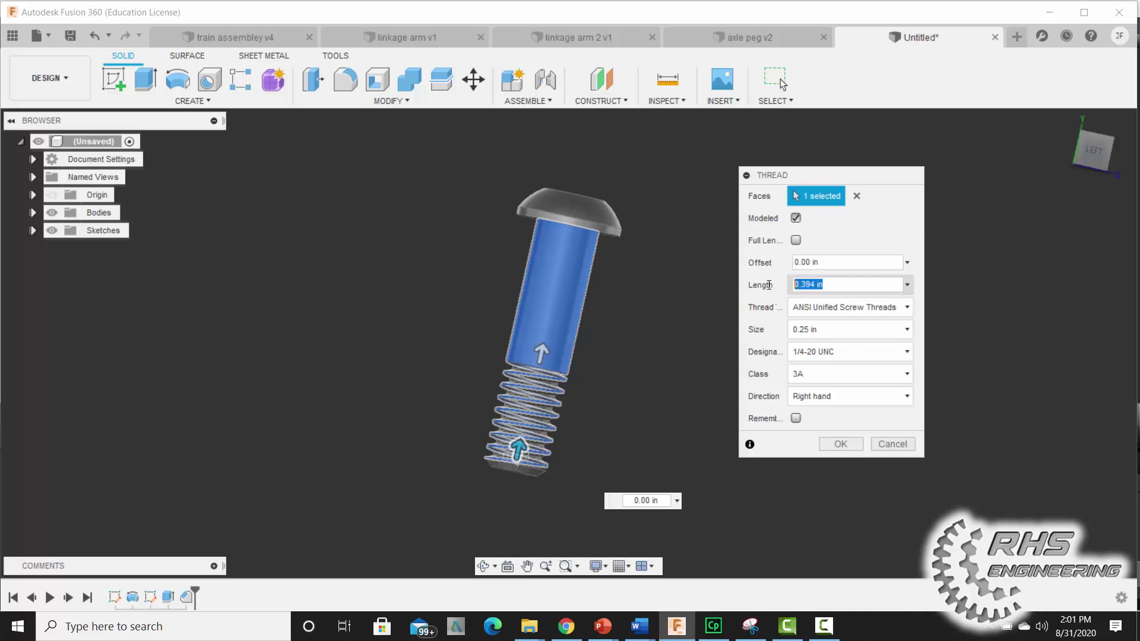
text(.75)
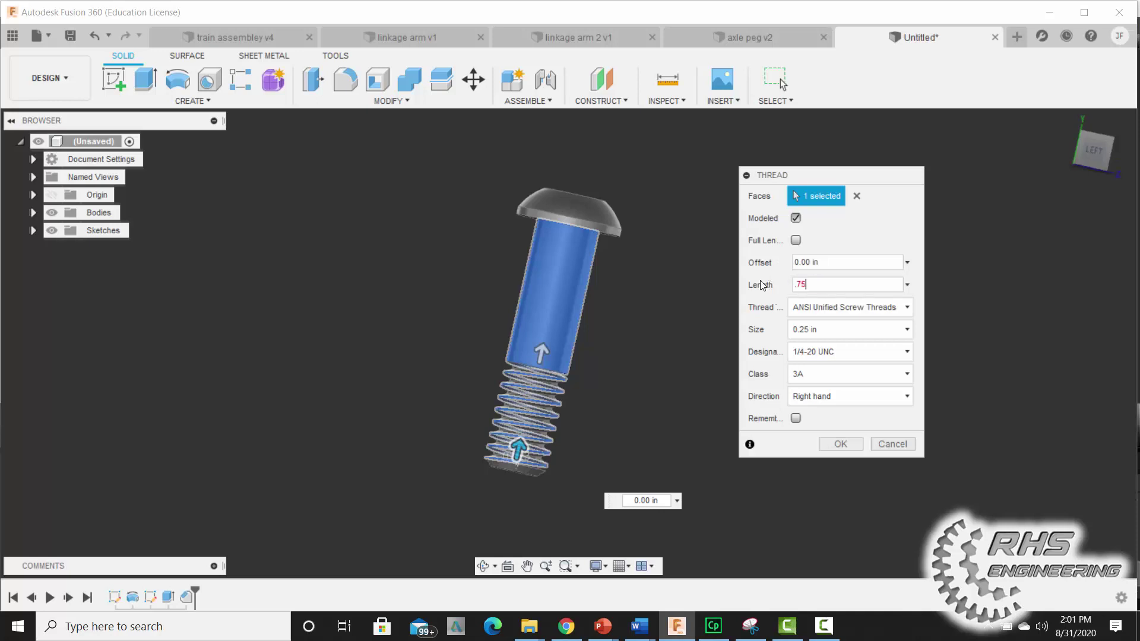
click(835, 444)
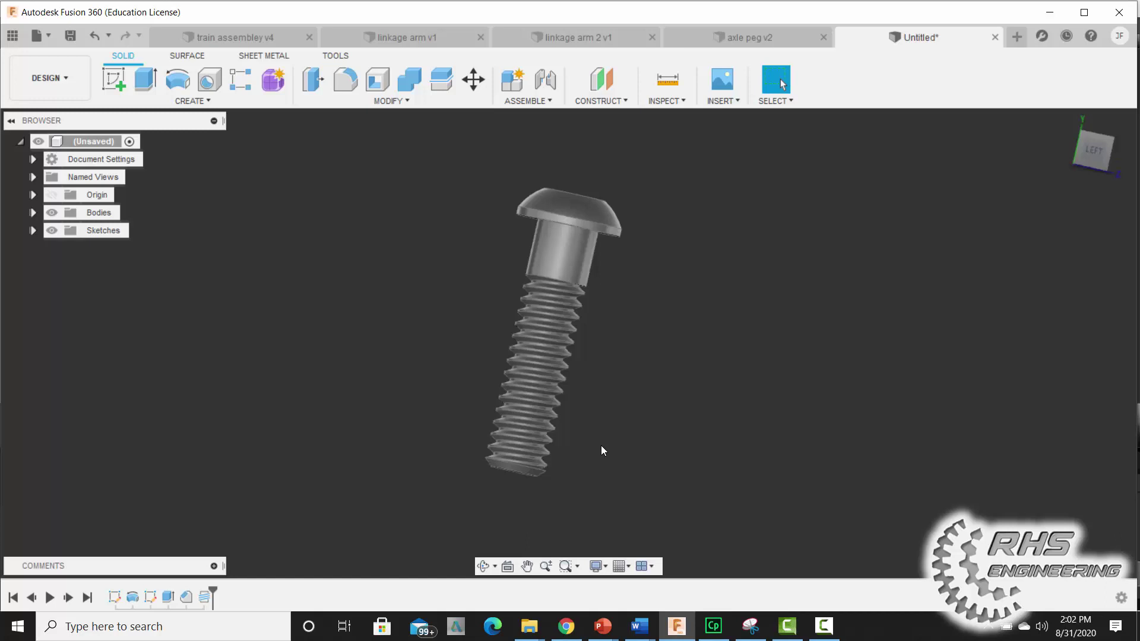
Edit the thread feature to turn off its Modeled option, making the thread cosmetic only.
right_click(203, 596)
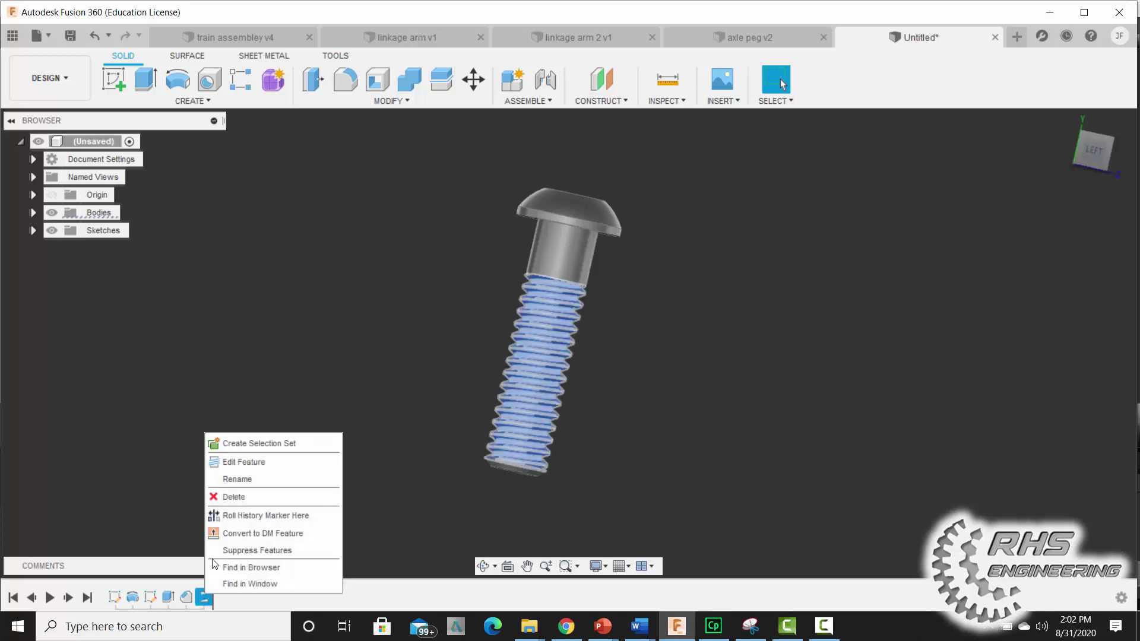
click(233, 462)
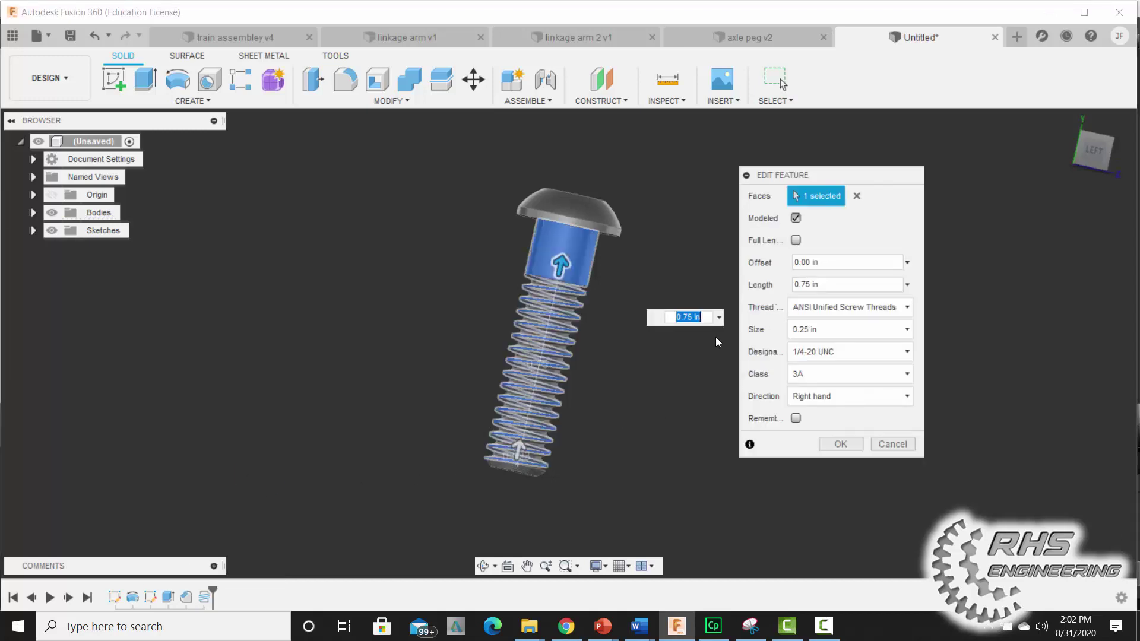
click(795, 218)
click(836, 444)
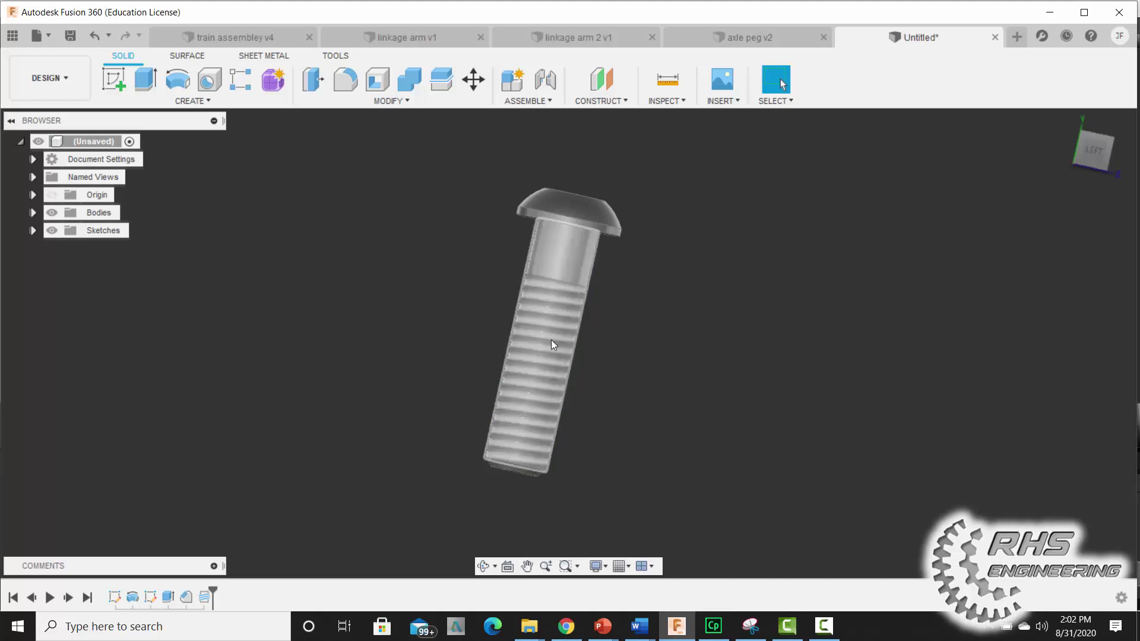
Edit the thread feature again and turn its Modeled option back on.
right_click(206, 597)
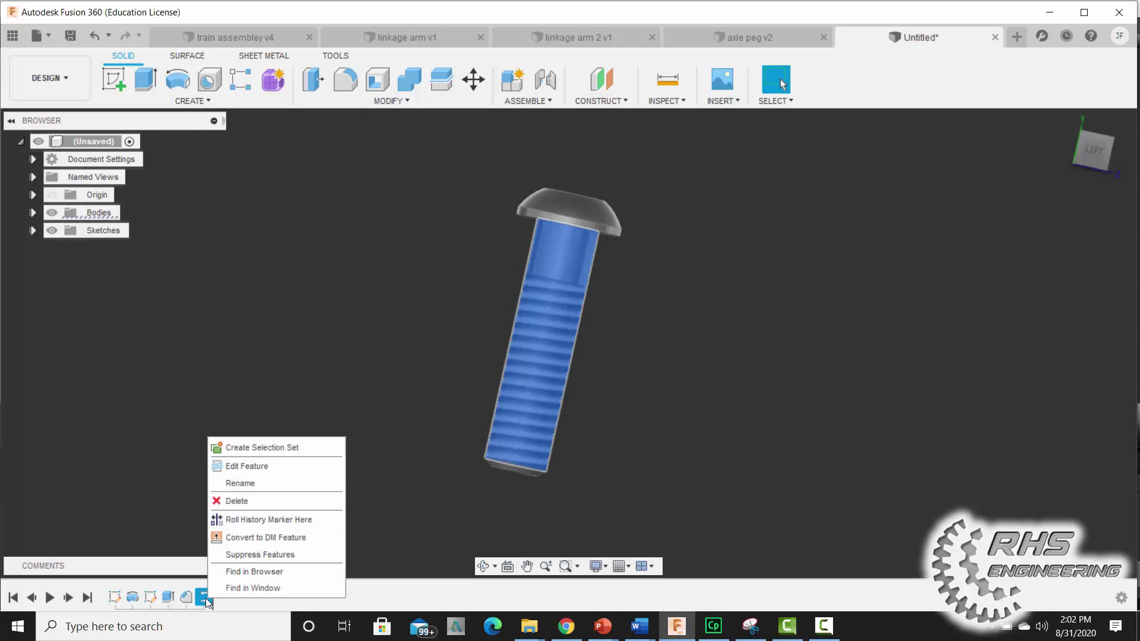
click(240, 468)
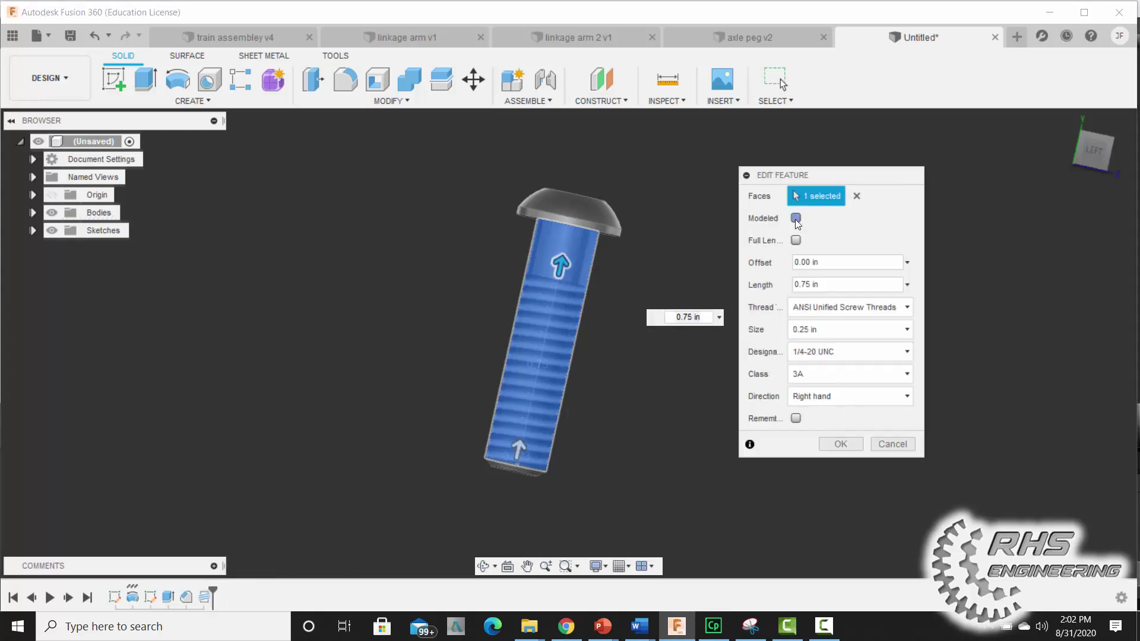
click(795, 219)
click(841, 444)
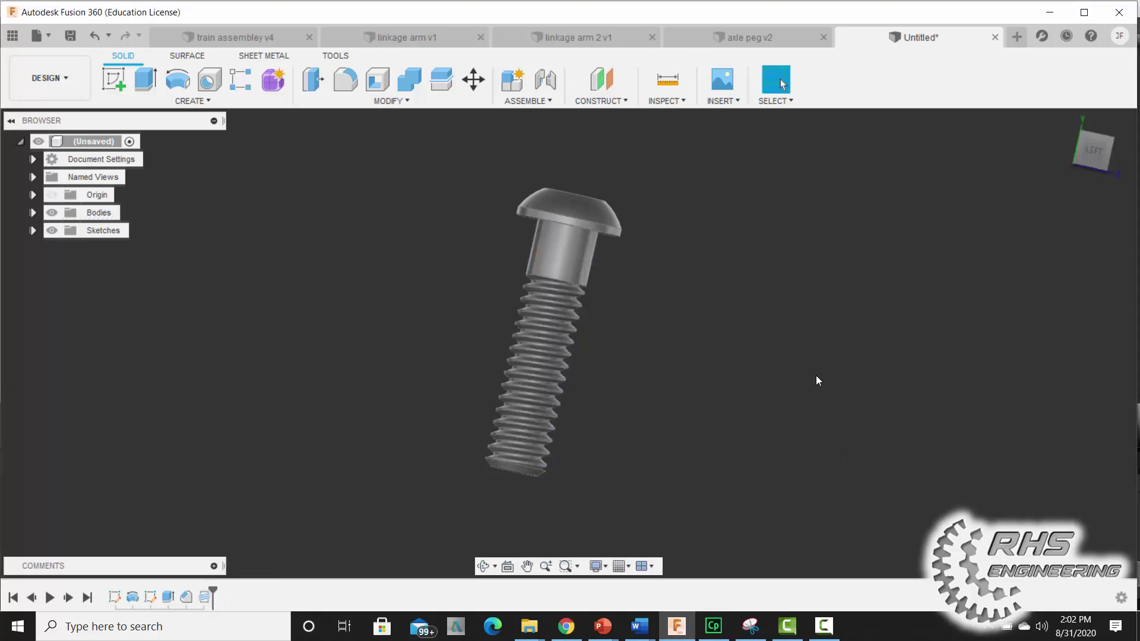
Apply the Stainless Steel - Polished appearance from the library's Metal > Stainless category to the whole bolt body.
shift+middle_drag(768, 361, 896, 440)
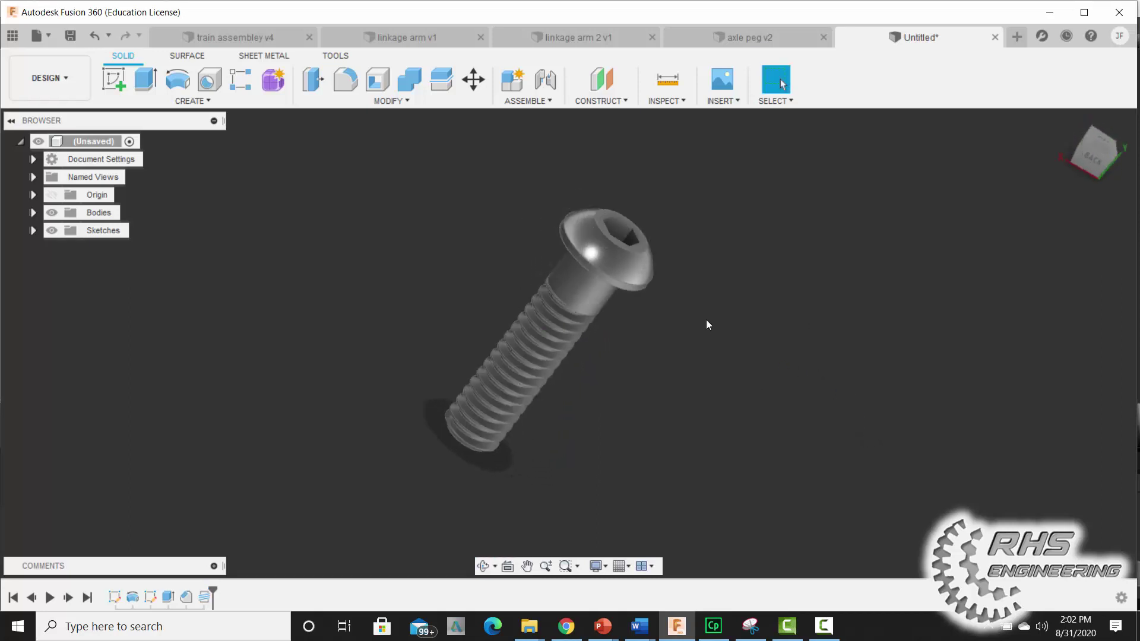
click(382, 101)
click(343, 404)
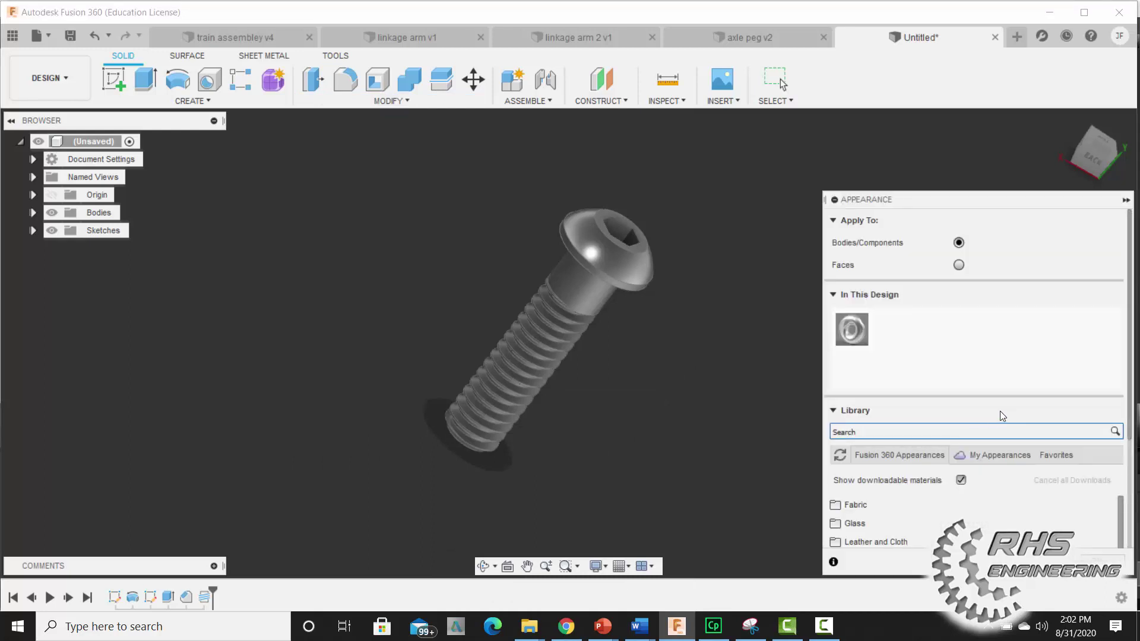
drag(988, 206, 948, 42)
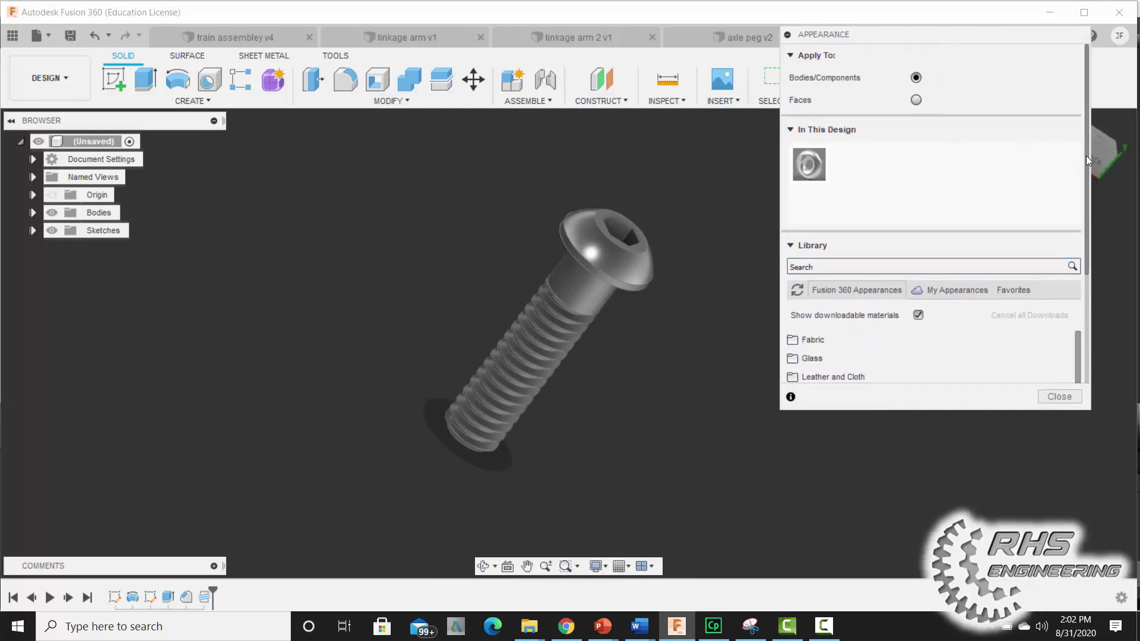
drag(1086, 158, 1087, 284)
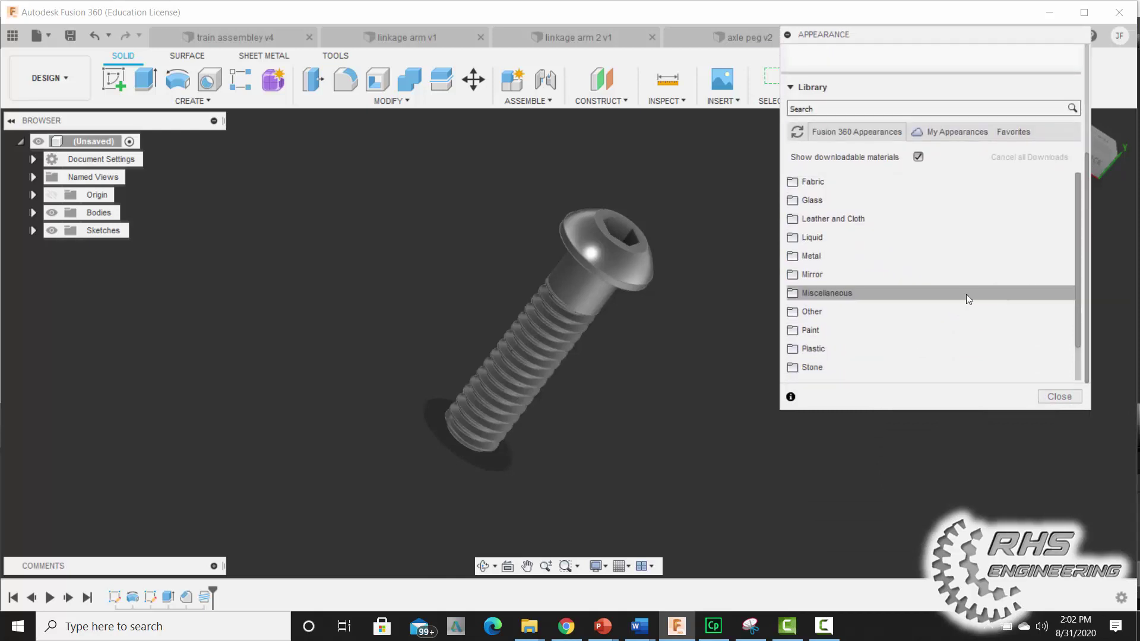
click(818, 257)
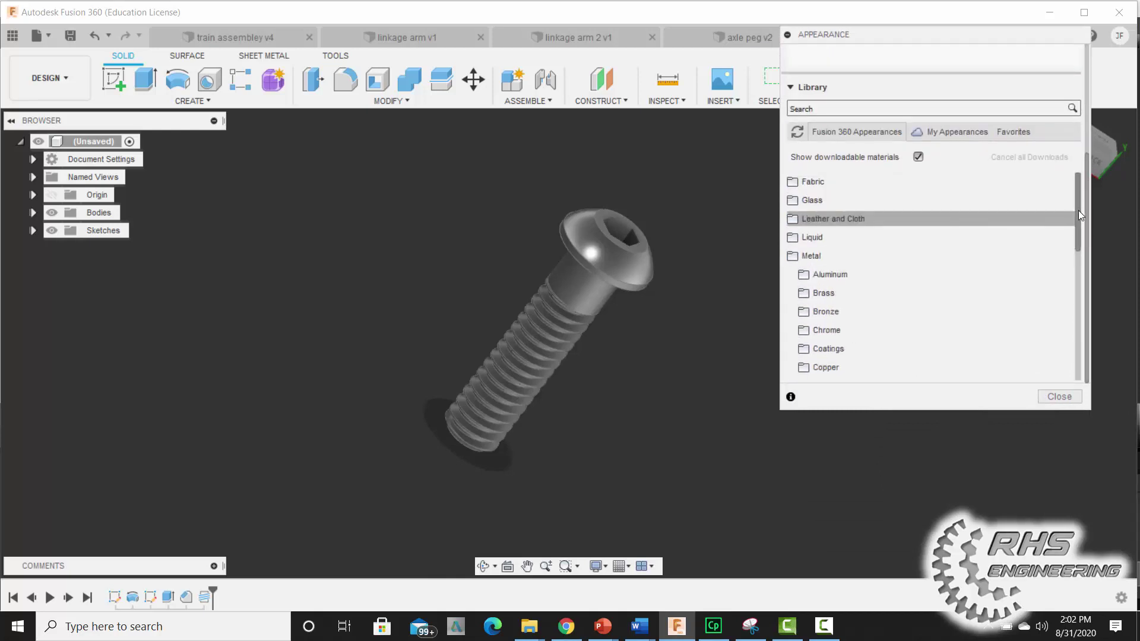
drag(1078, 210, 1080, 273)
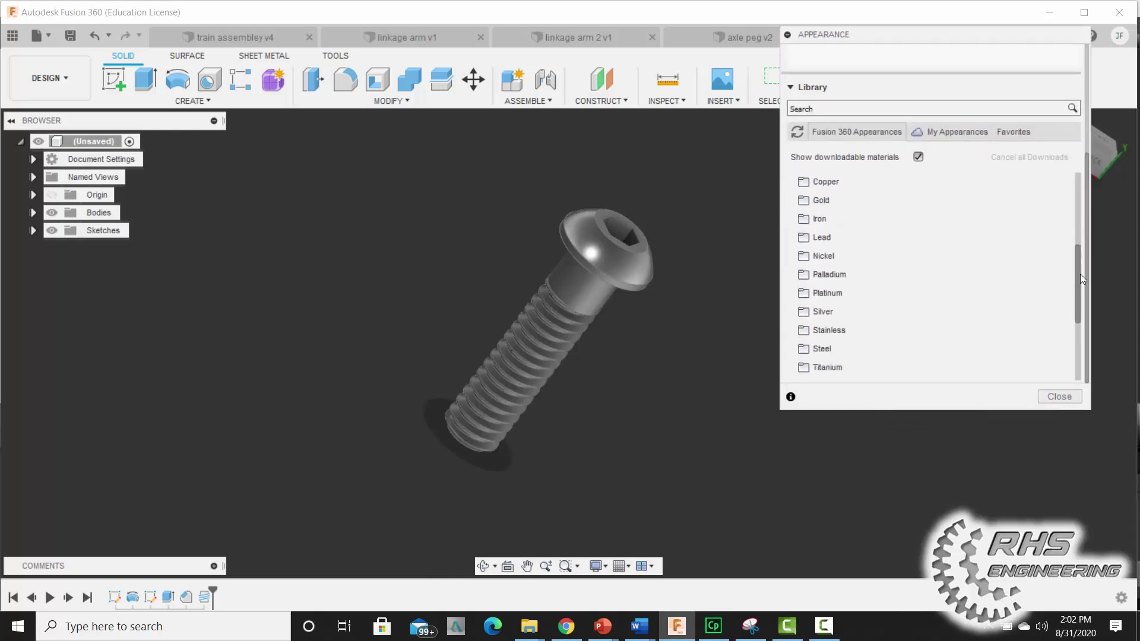
click(867, 330)
scroll(895, 332, down, 2)
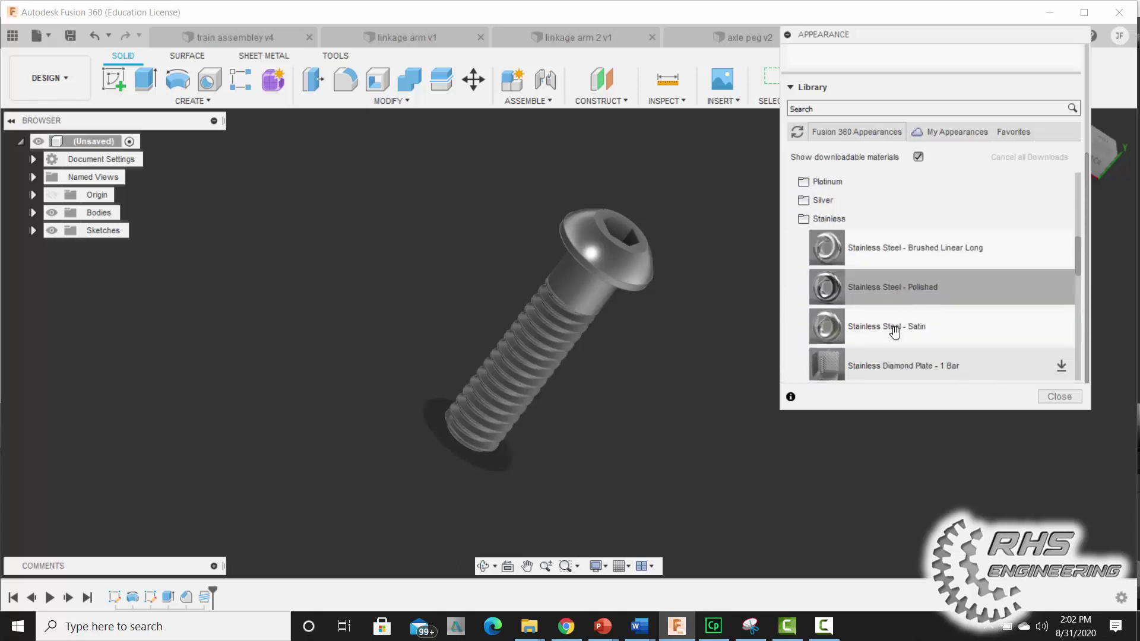
drag(885, 290, 559, 301)
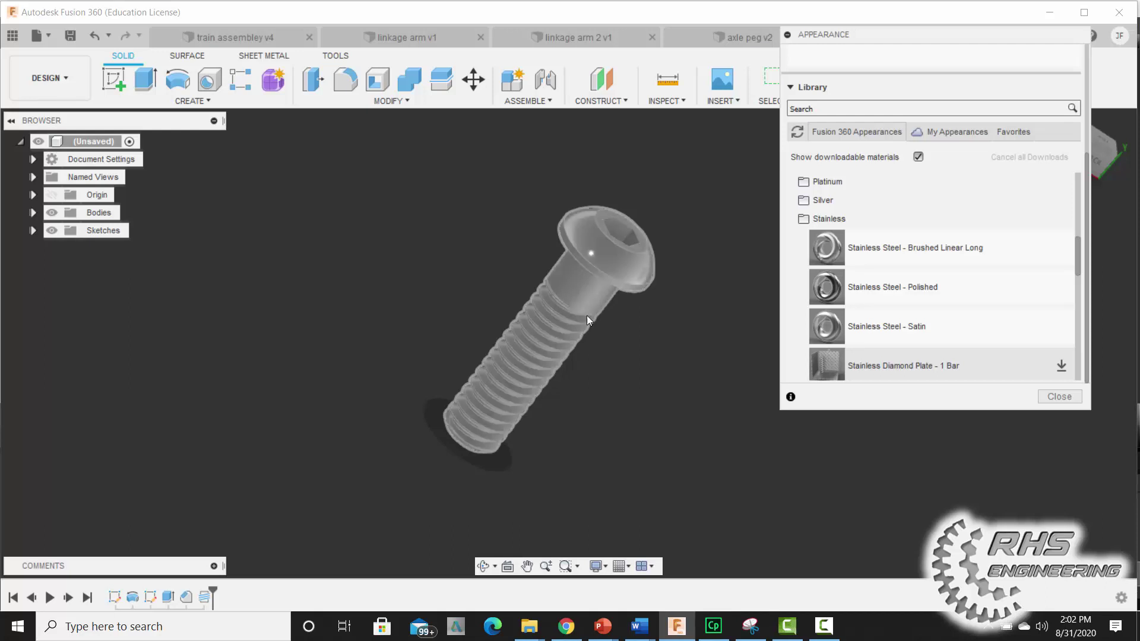
click(1060, 397)
Save the design as 1/4_20_hex_bolt in the train folder of IED Files.
scroll(908, 406, down, 2)
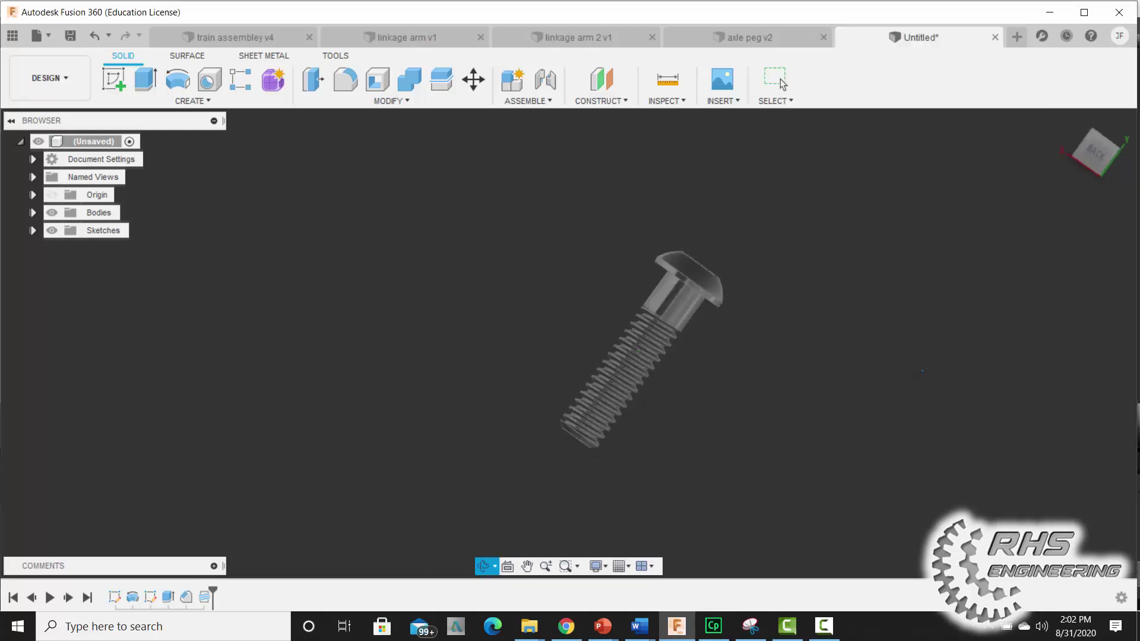
shift+middle_drag(683, 356, 608, 340)
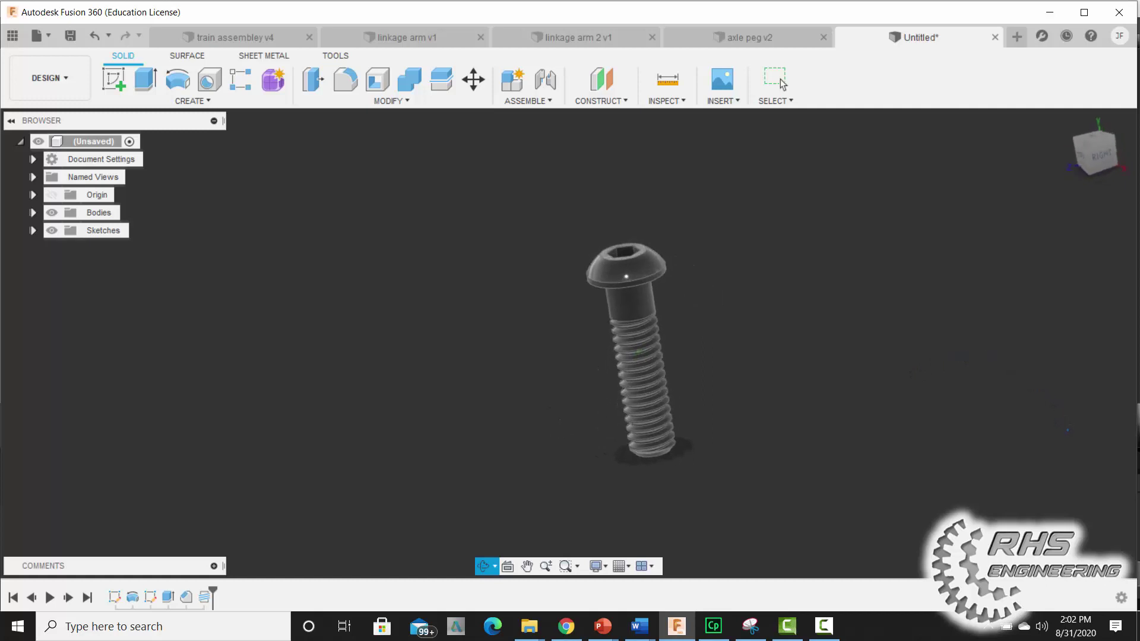
shift+middle_drag(898, 393, 808, 383)
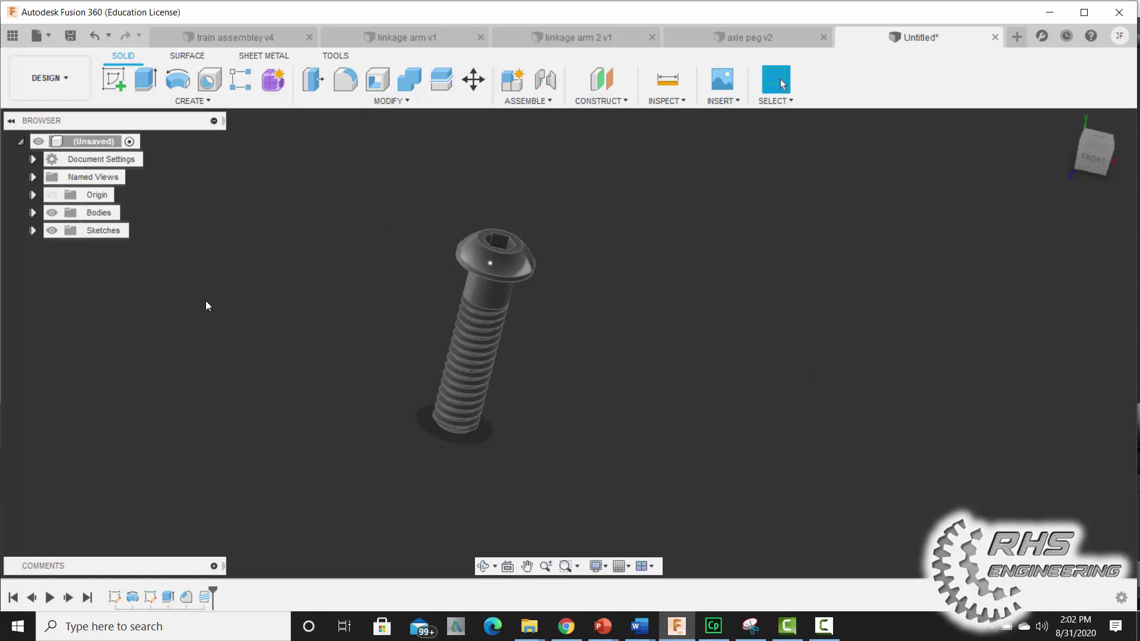
click(38, 37)
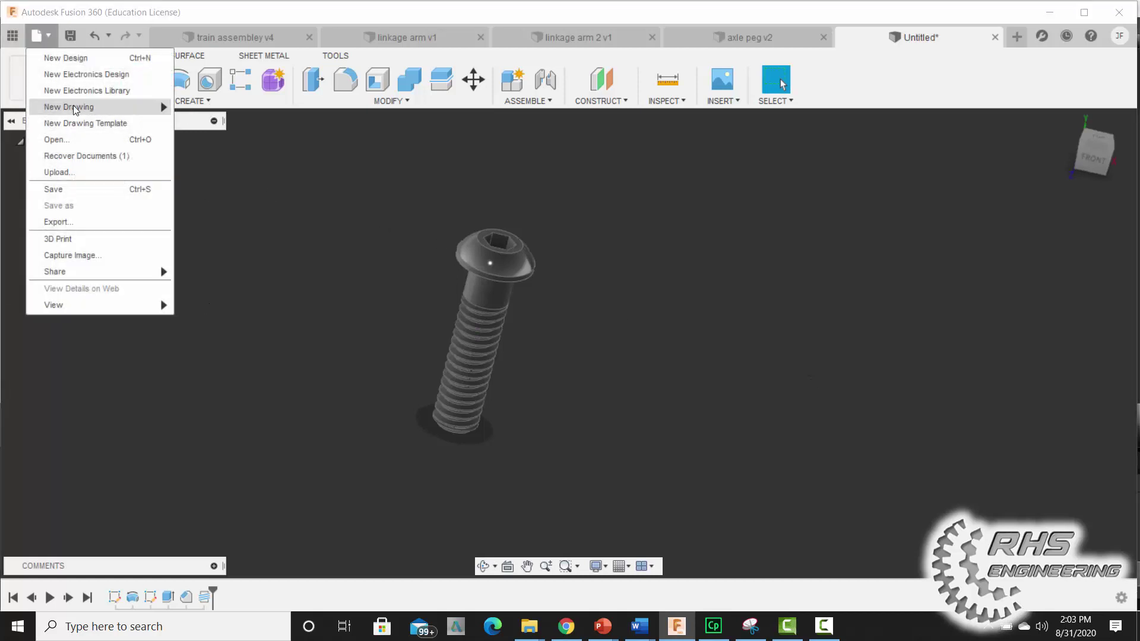
click(53, 189)
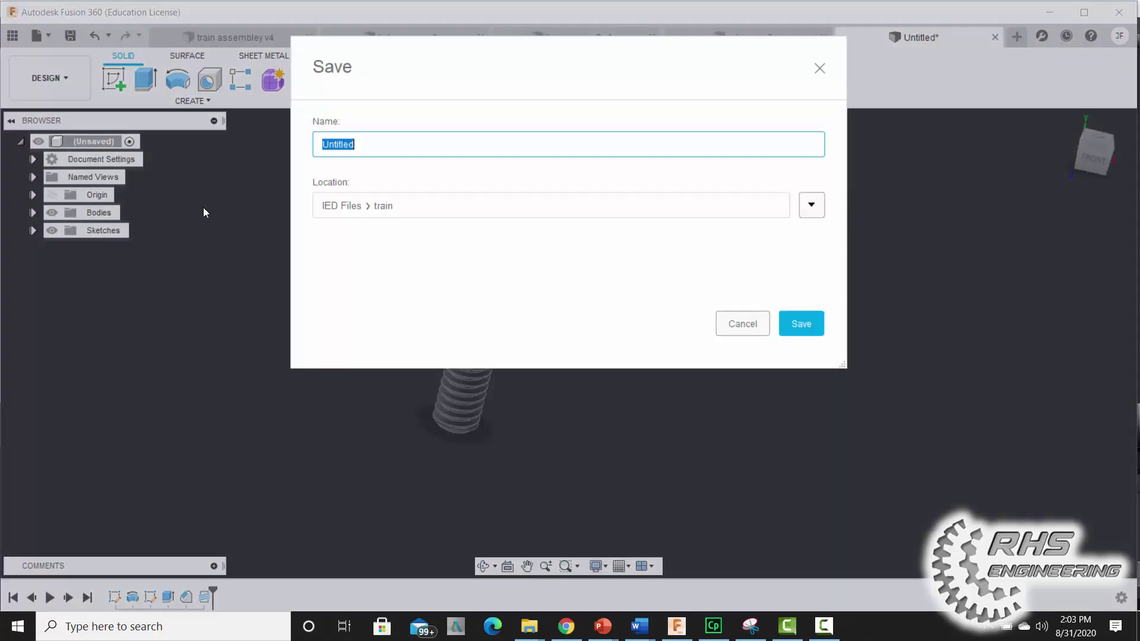
text(1/4_20_)
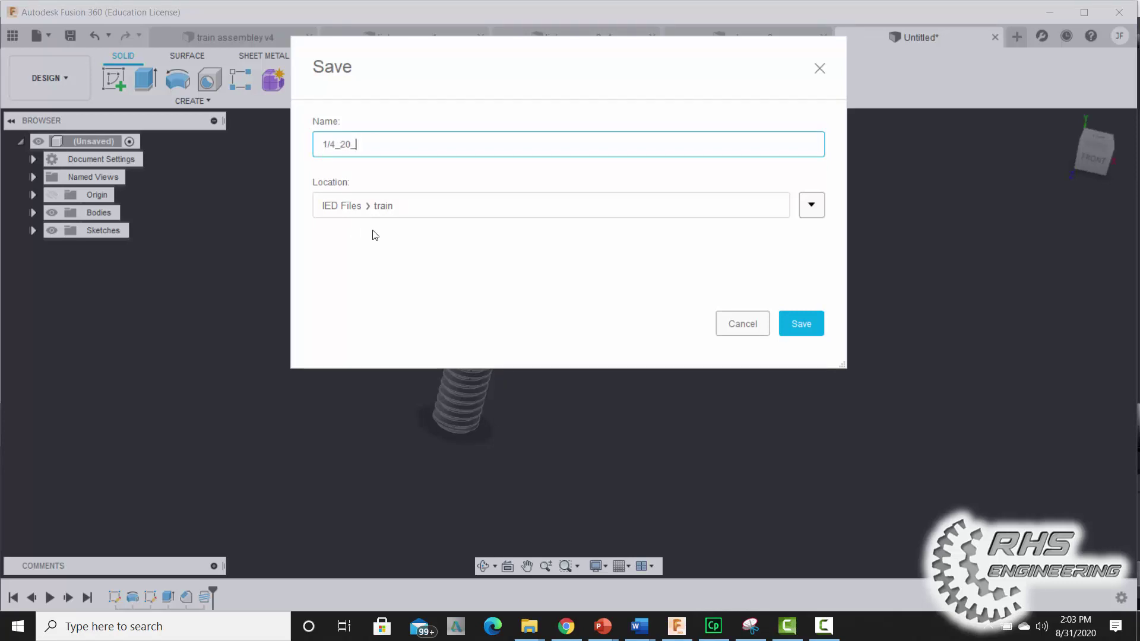
text(hex_bolt)
click(796, 324)
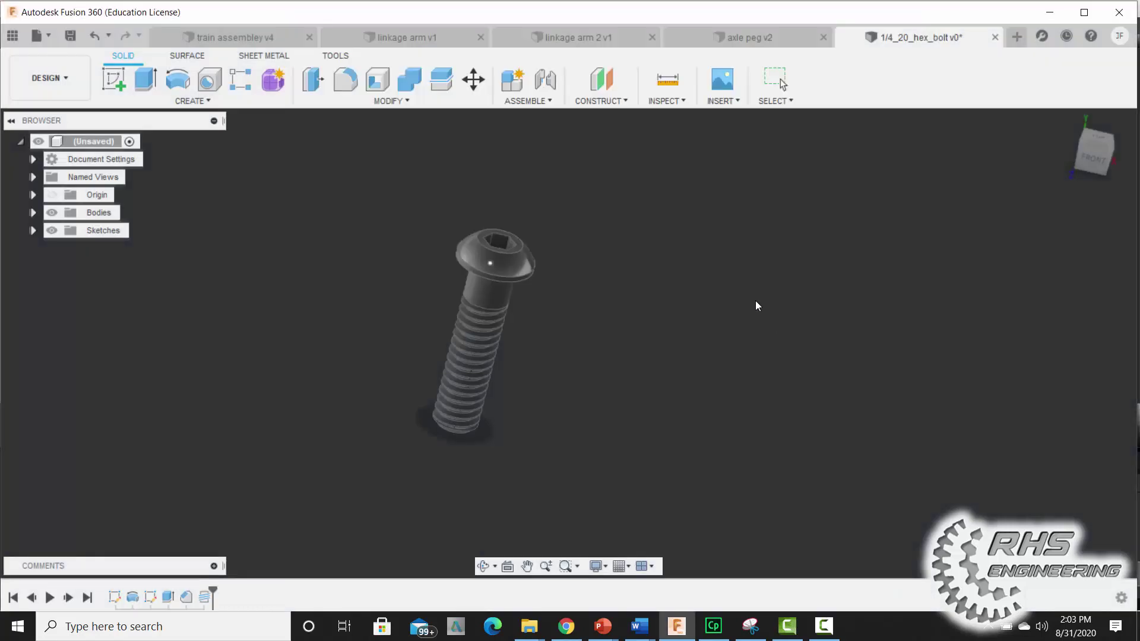